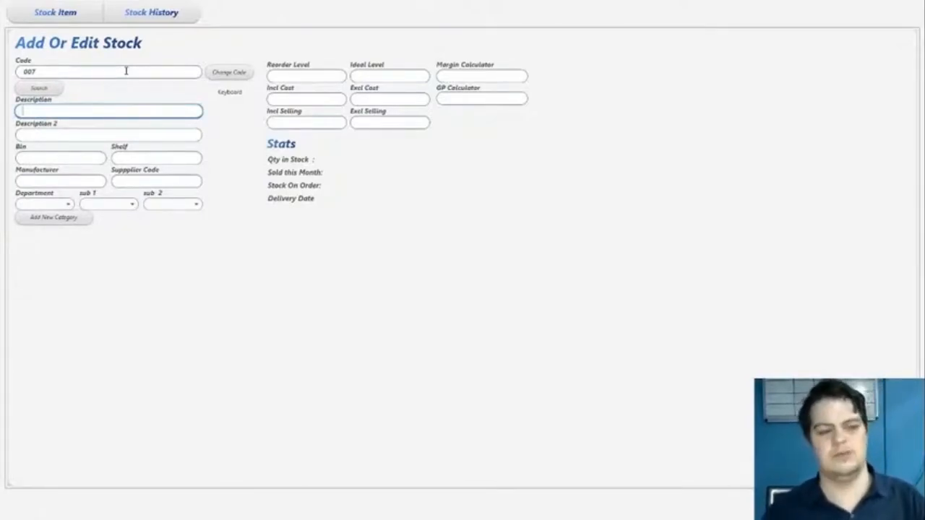
Enter the description Coca Cola 500ml x 24 for stock item 007
text(Cor)
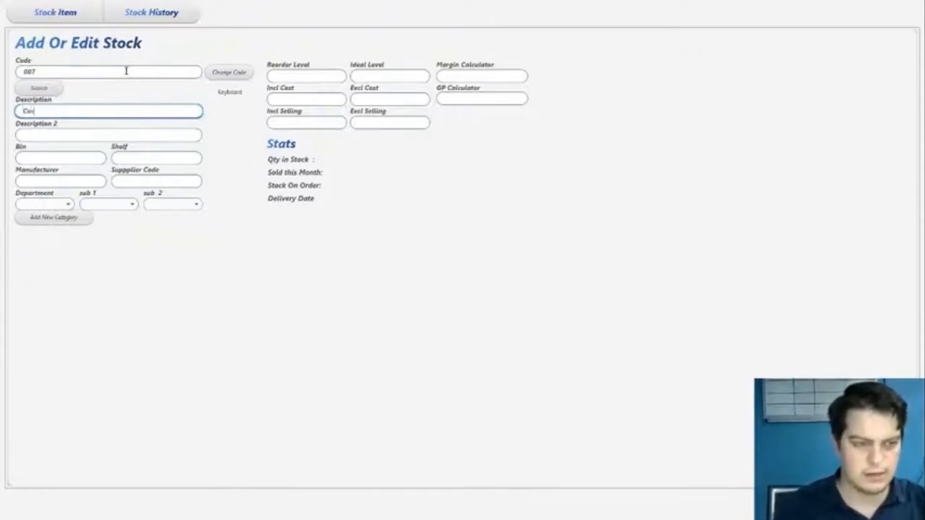
text(a Cola)
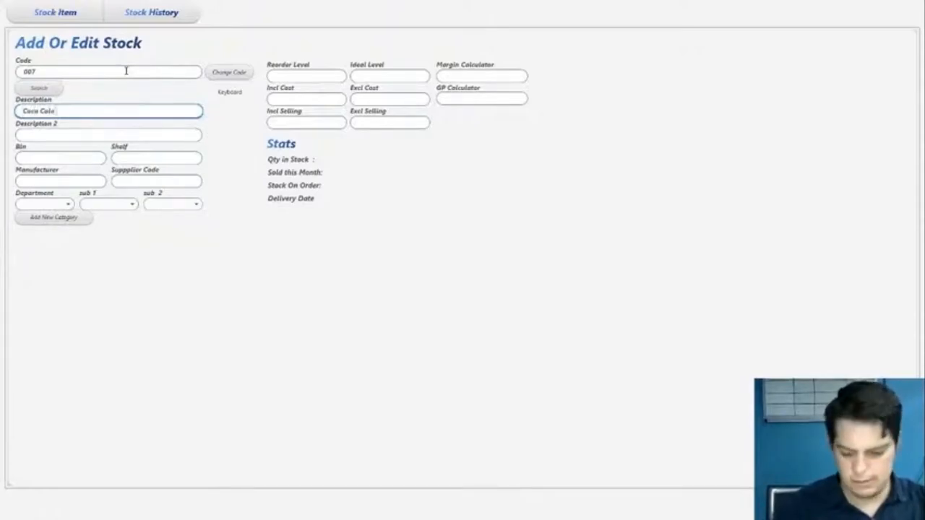
text( 500ml)
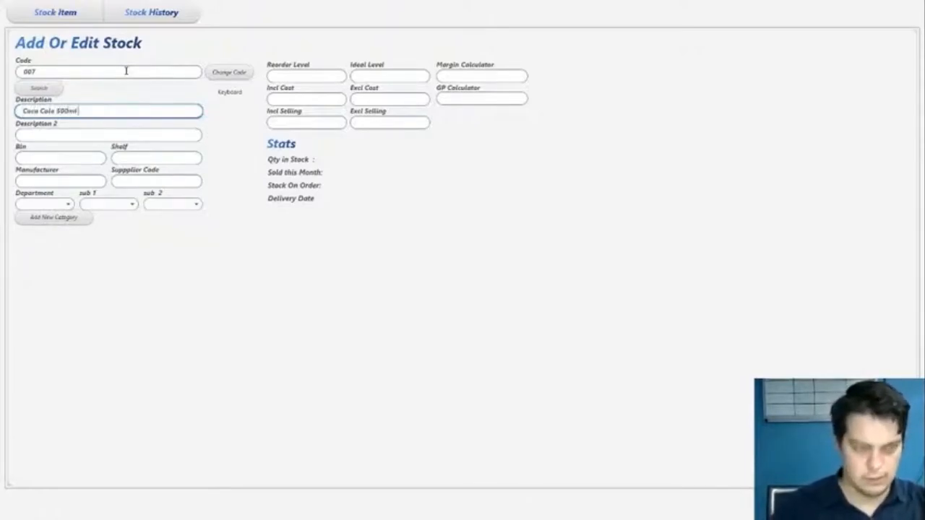
text( x 24)
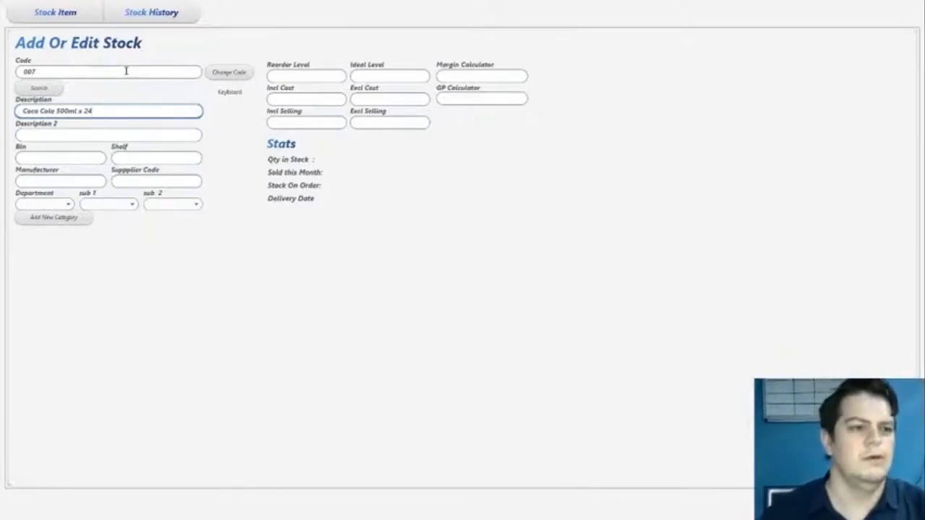
Reword the description to Coca Cola 24 x 500ml
drag(105, 110, 249, 129)
click(37, 110)
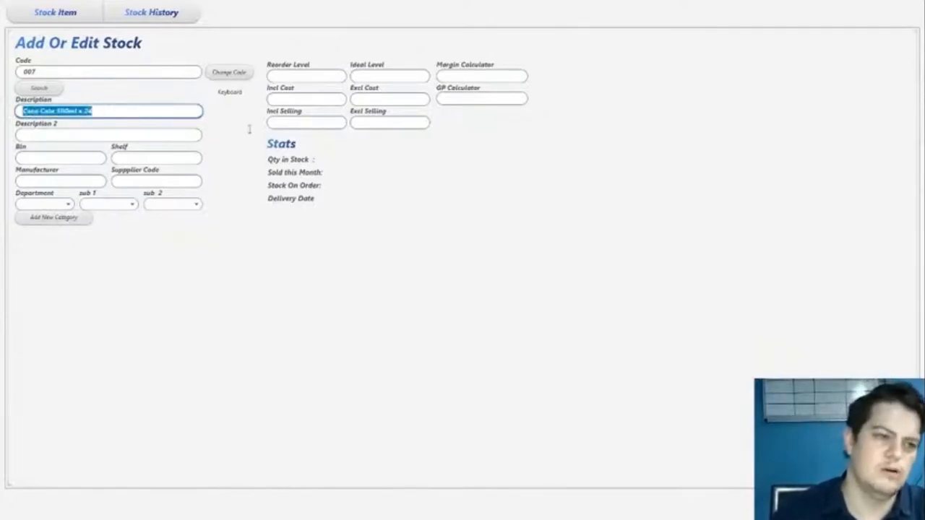
click(83, 111)
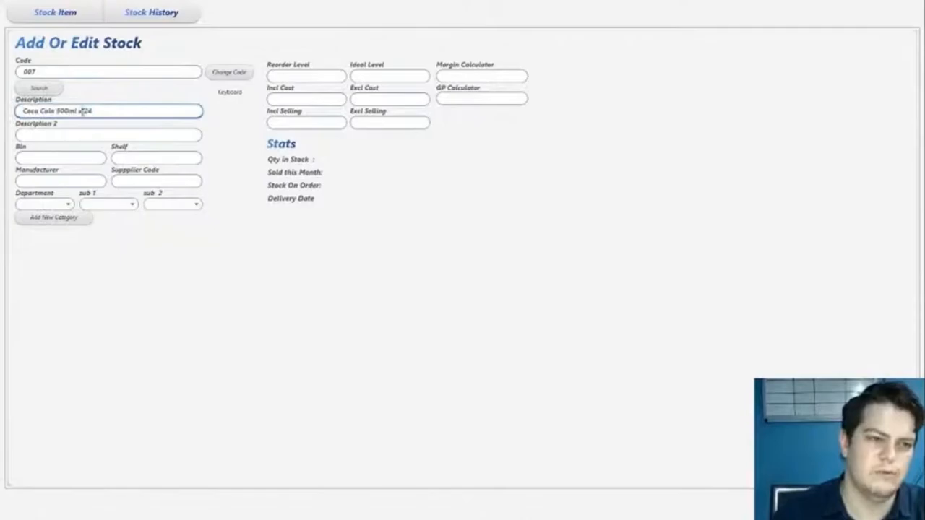
key(BackSpace)
key(ctrl+shift+Left)
key(BackSpace)
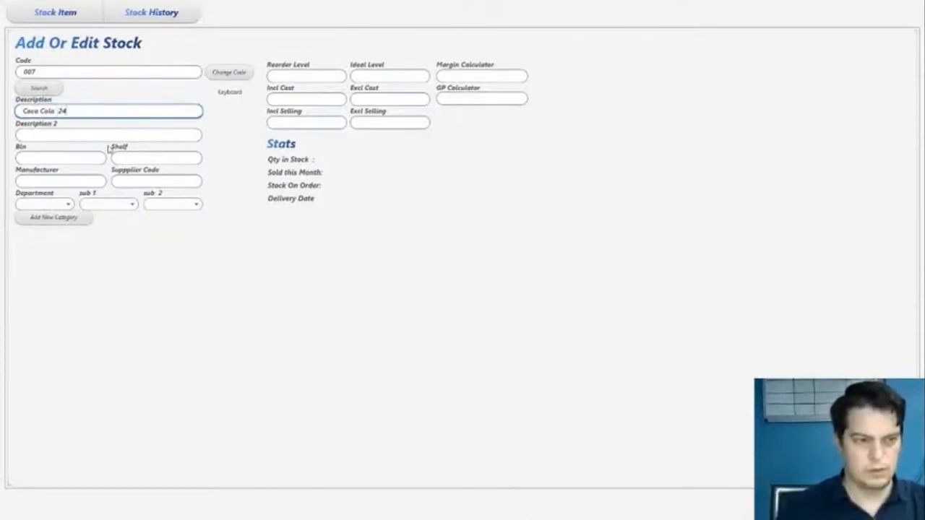
text(x 500ml)
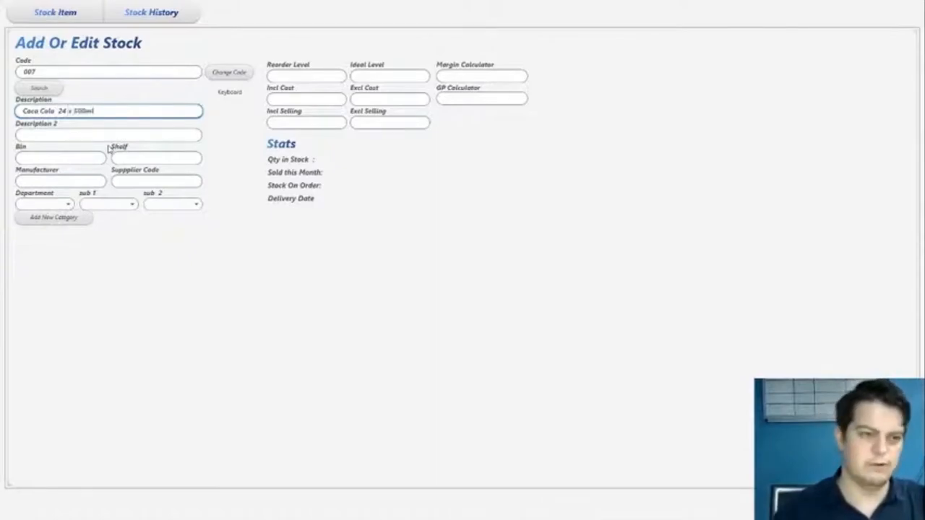
key(ctrl+Left)
key(BackSpace)
drag(56, 110, 121, 109)
click(120, 110)
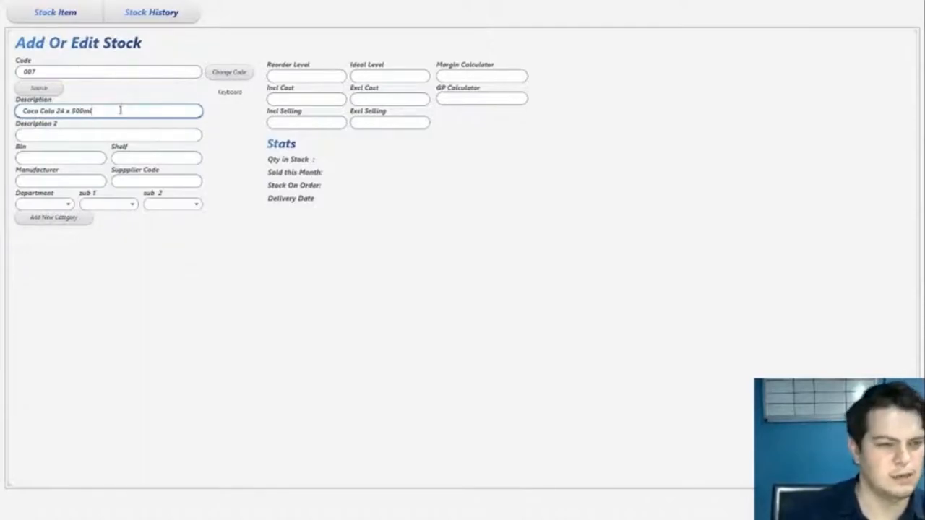
drag(21, 112, 188, 123)
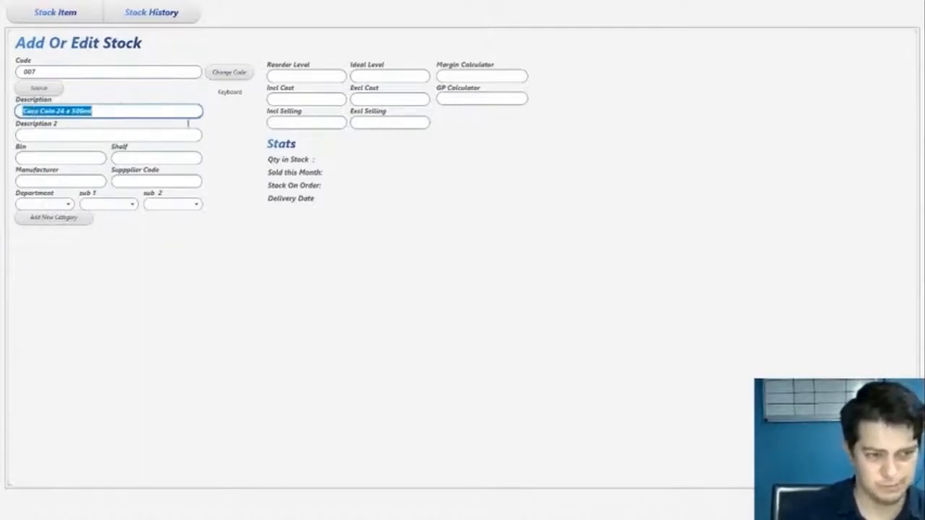
click(187, 124)
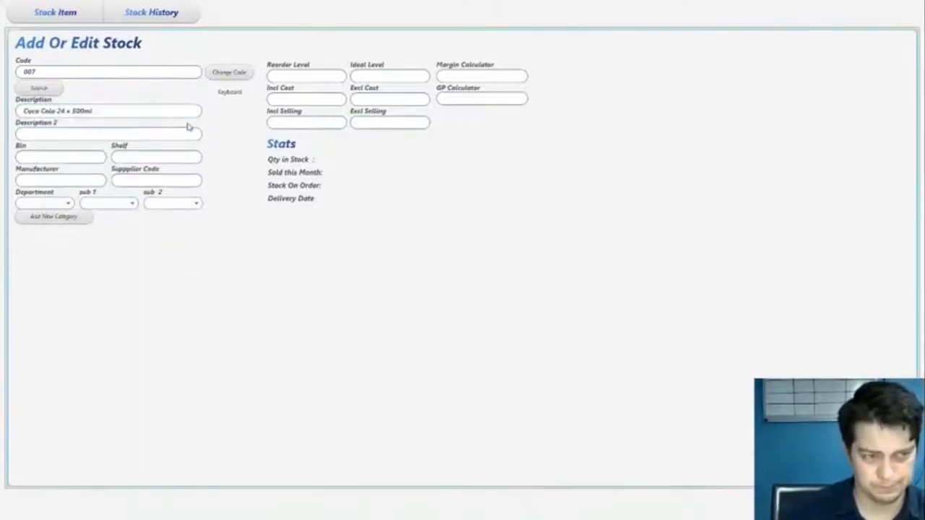
Set the item's department to Test
click(40, 206)
scroll(57, 303, down, 5)
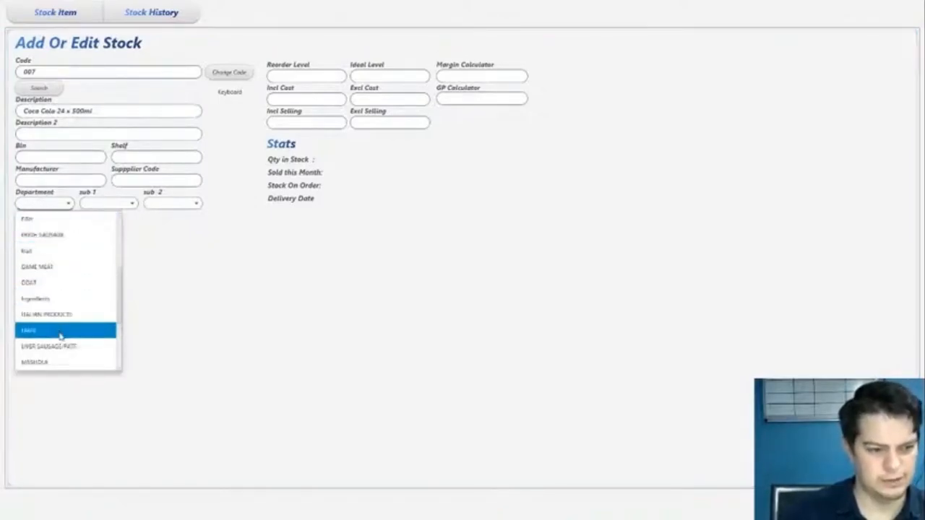
scroll(60, 336, down, 3)
scroll(58, 333, up, 5)
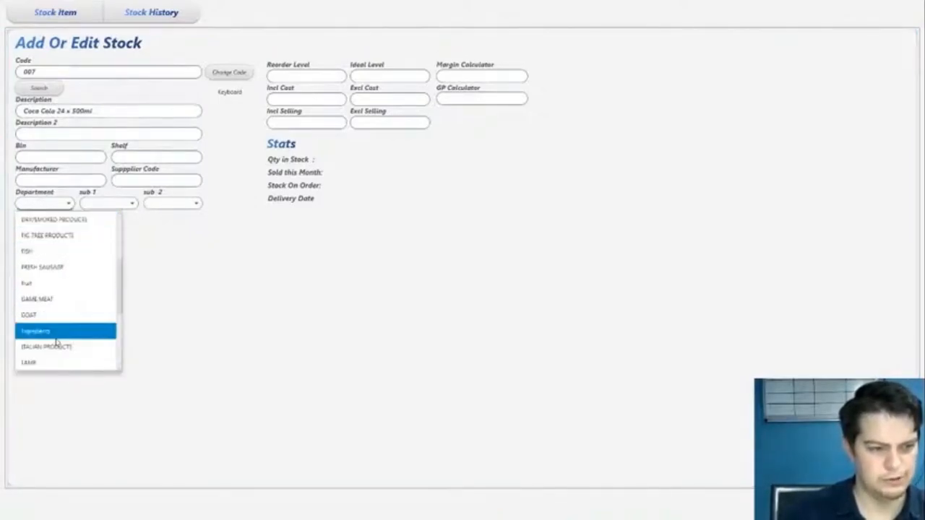
scroll(52, 313, up, 4)
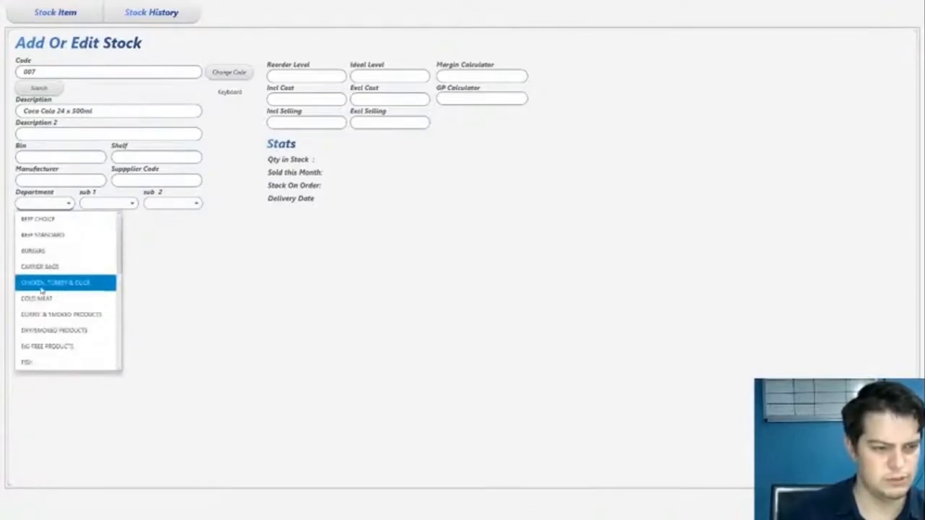
scroll(58, 343, down, 3)
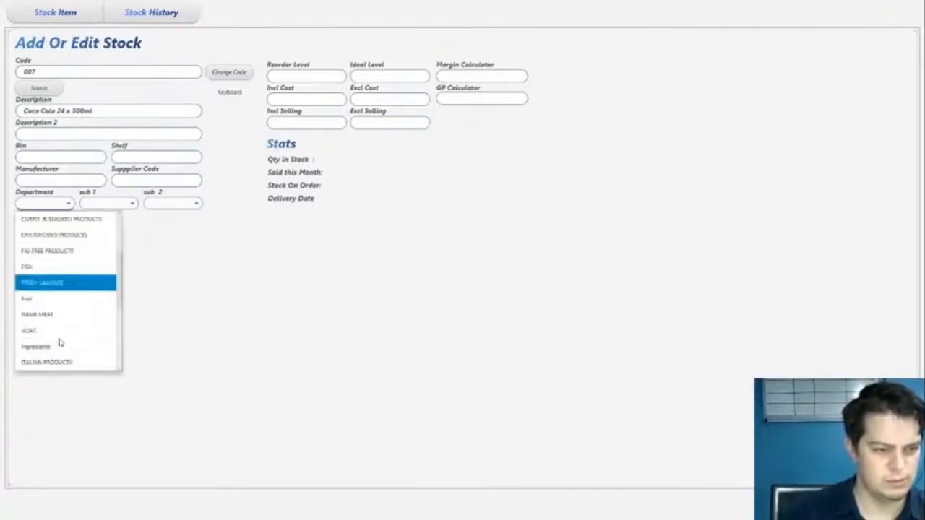
scroll(57, 339, down, 5)
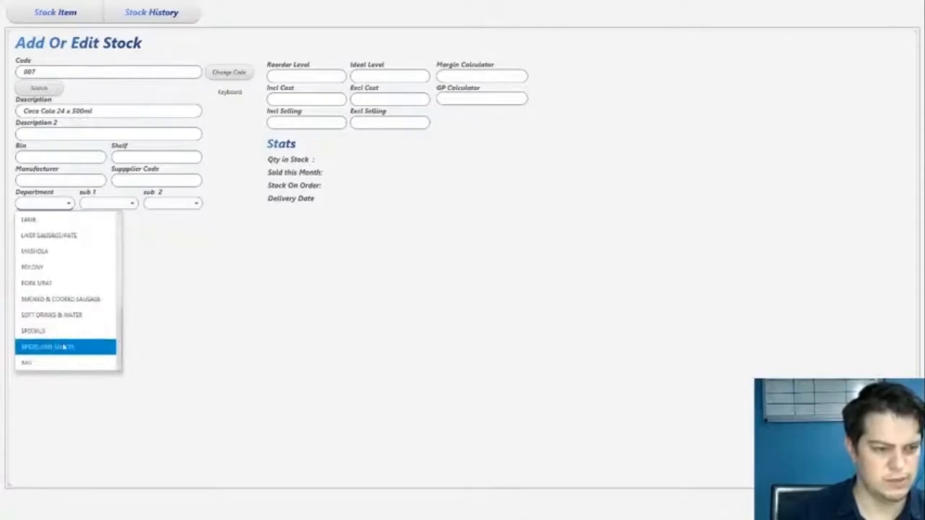
click(46, 363)
click(109, 205)
click(40, 206)
click(40, 206)
click(41, 205)
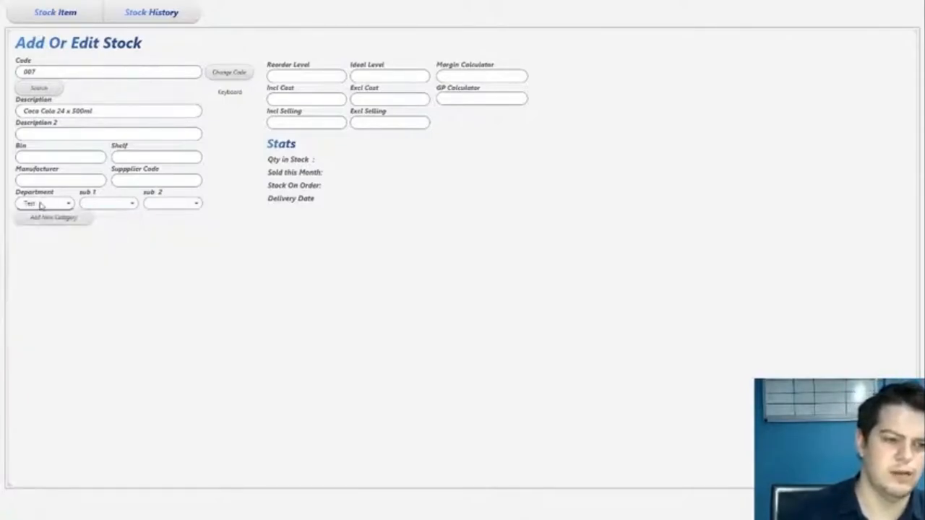
Set the reorder level to 3 and the ideal level to 10
click(313, 78)
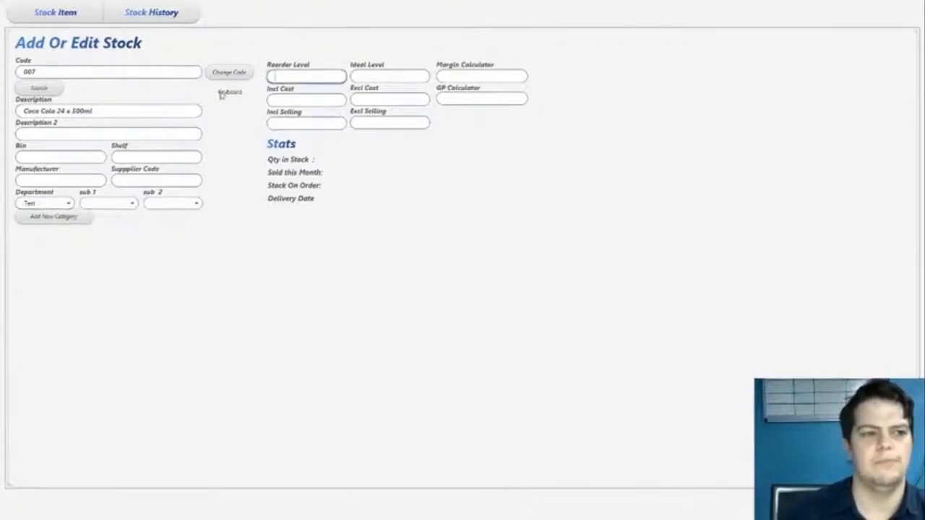
text(3)
key(Tab)
click(375, 73)
text(10)
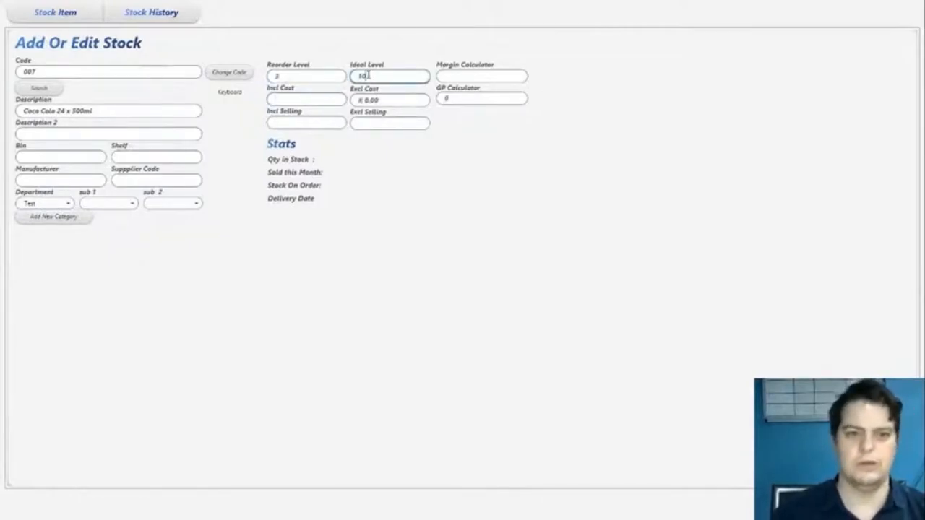
Set the excluding cost to 240 and the including selling price to 350, then save and keep editing the current item
click(384, 97)
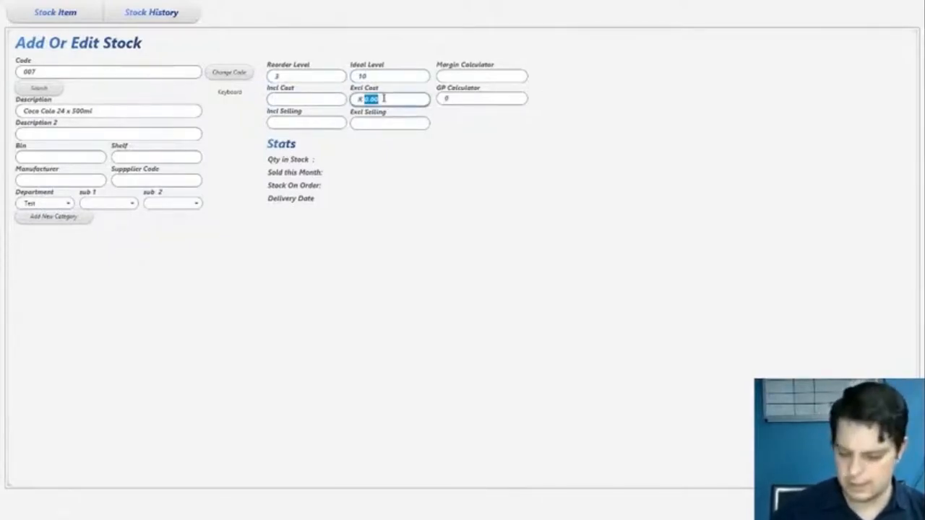
text(240)
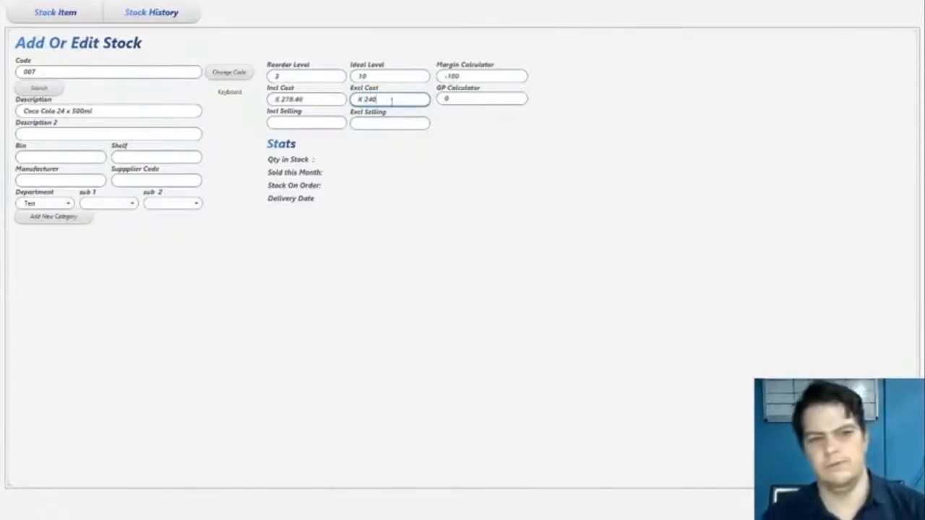
click(334, 125)
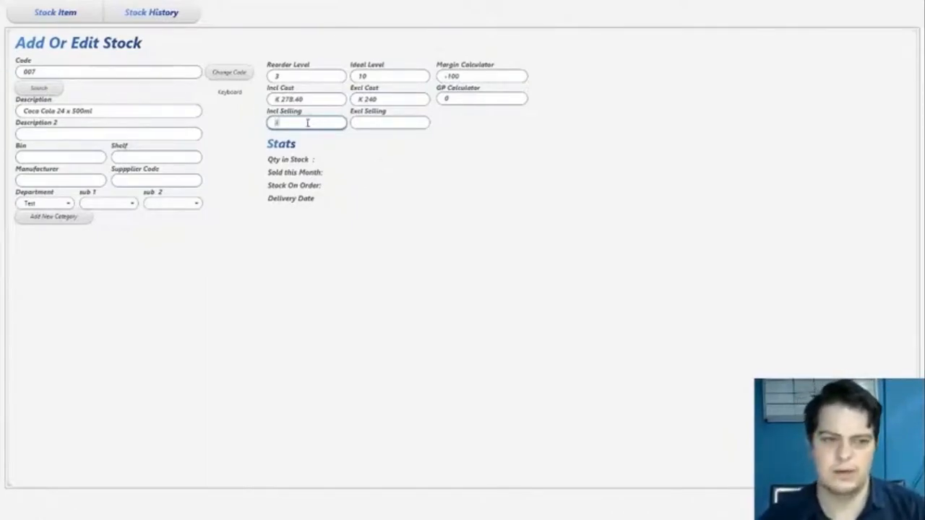
text(350)
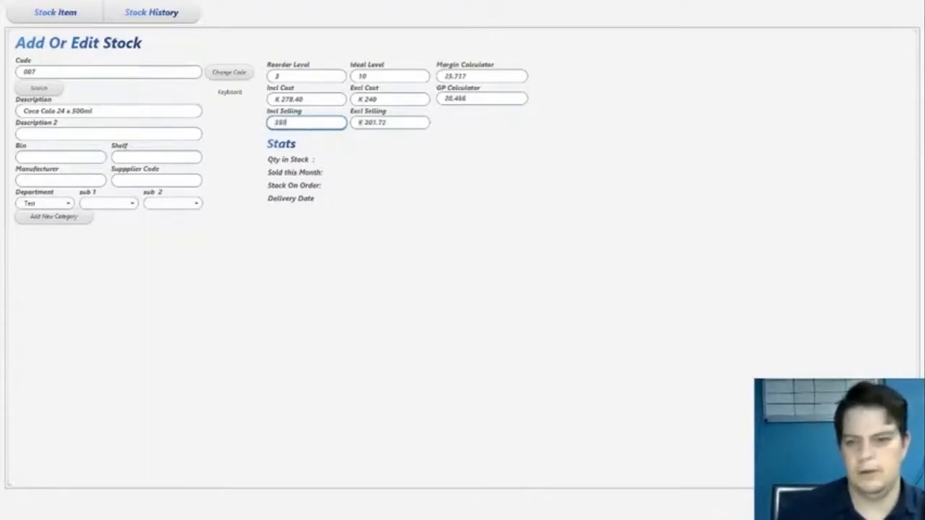
key(Return)
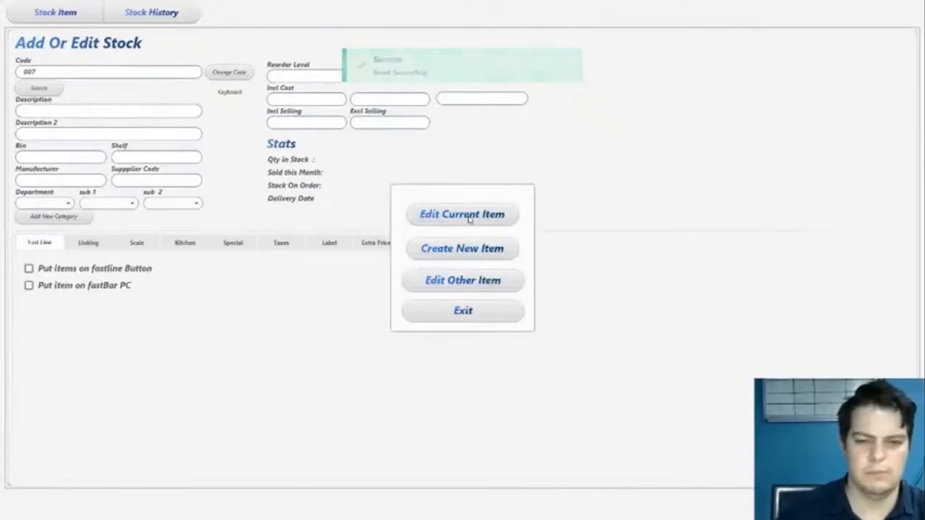
click(468, 217)
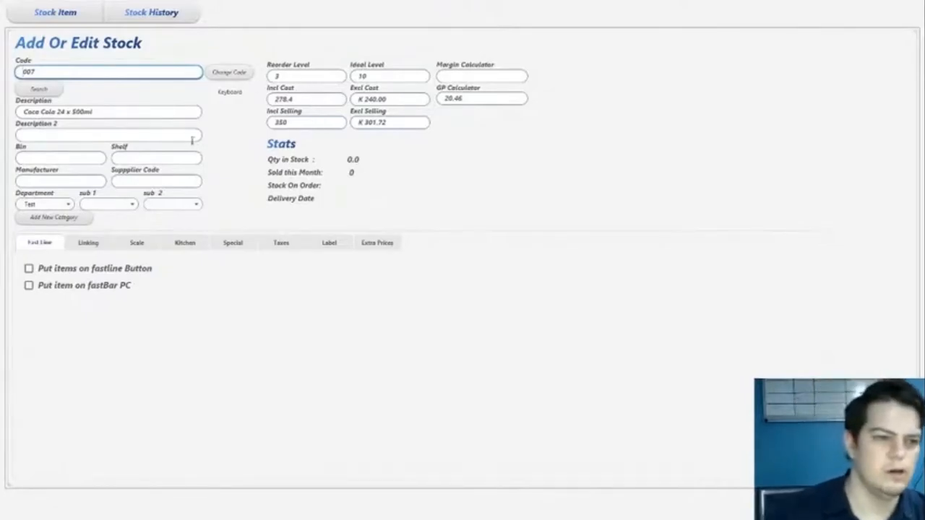
Review the saved item's description, levels and cost and selling price fields
drag(128, 107, 2, 110)
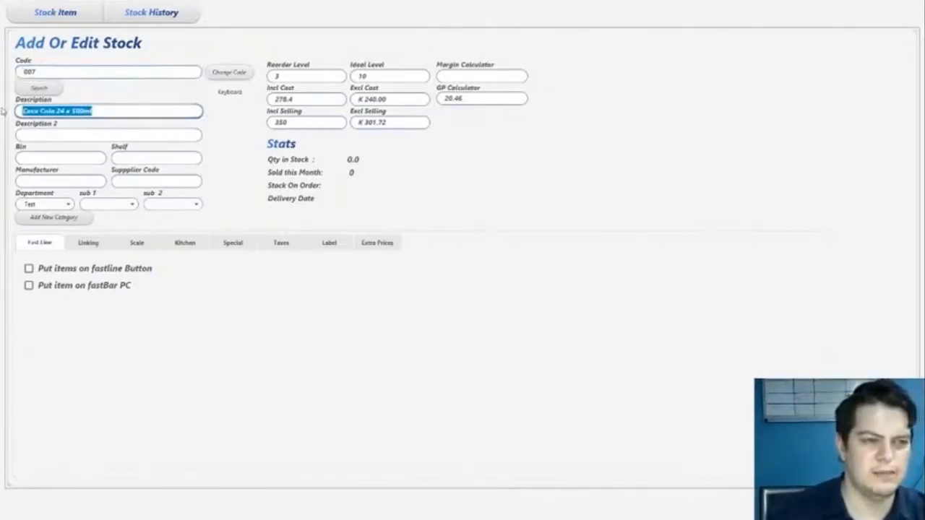
click(33, 111)
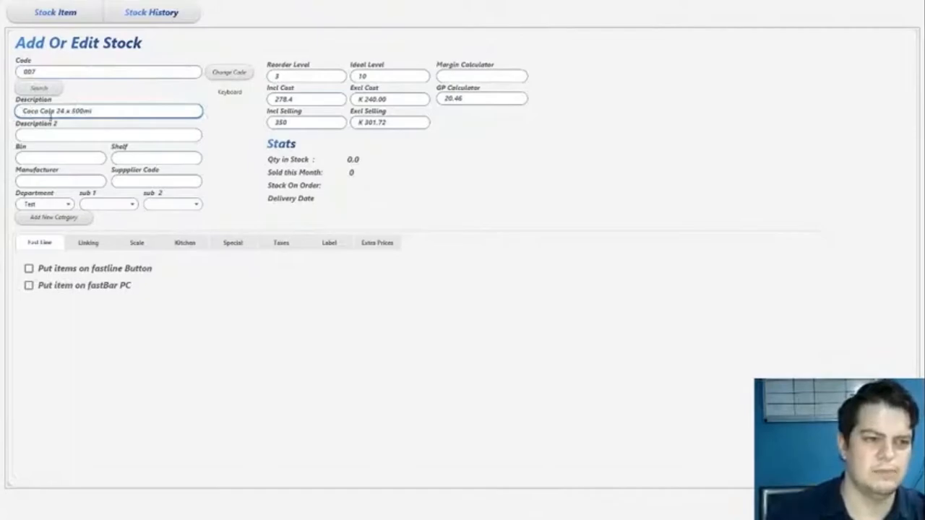
drag(24, 110, 142, 122)
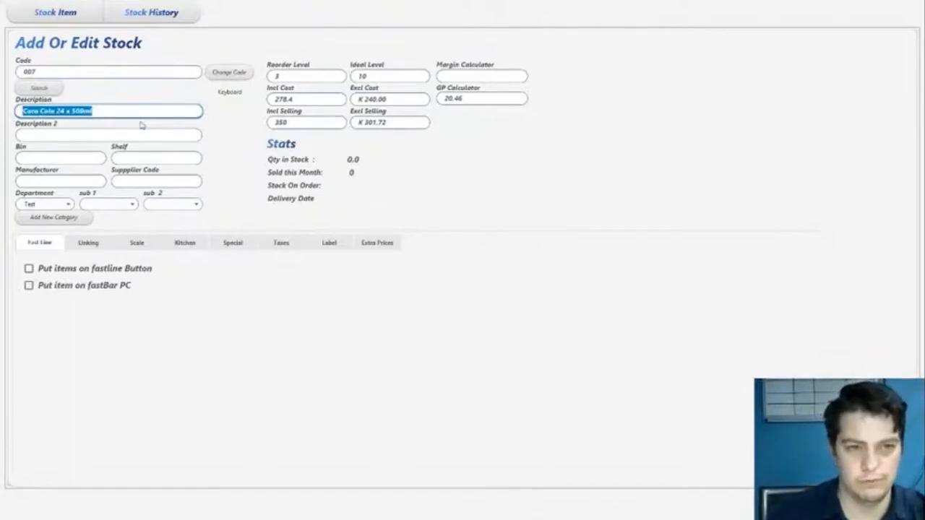
click(155, 110)
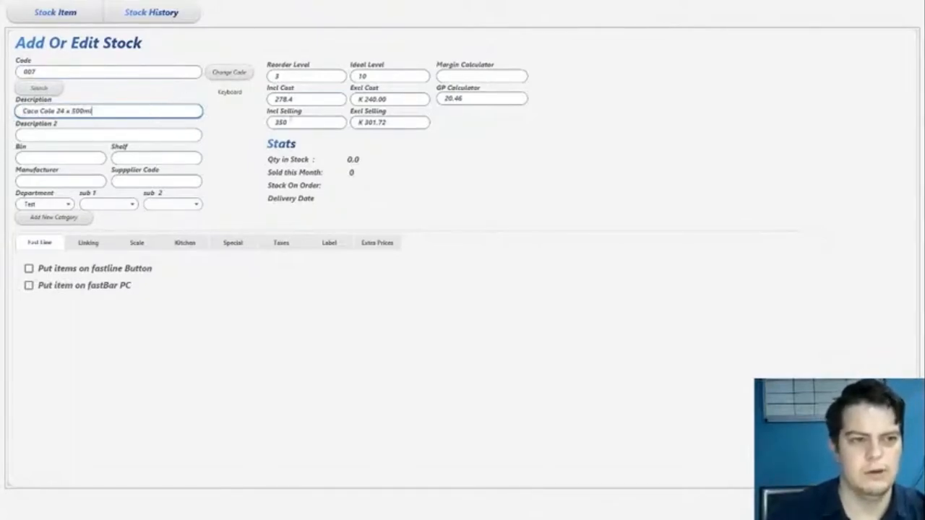
click(297, 78)
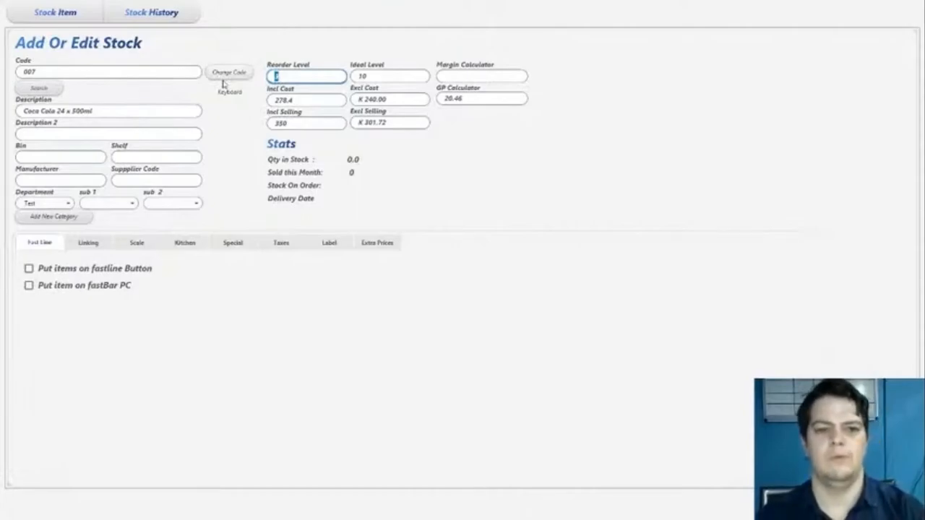
click(389, 77)
click(318, 99)
click(405, 100)
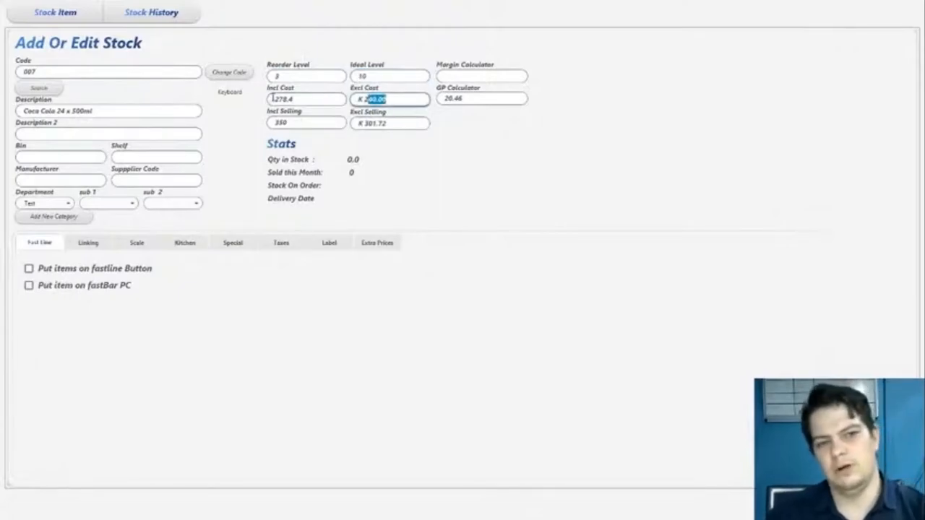
click(362, 100)
drag(400, 124, 368, 123)
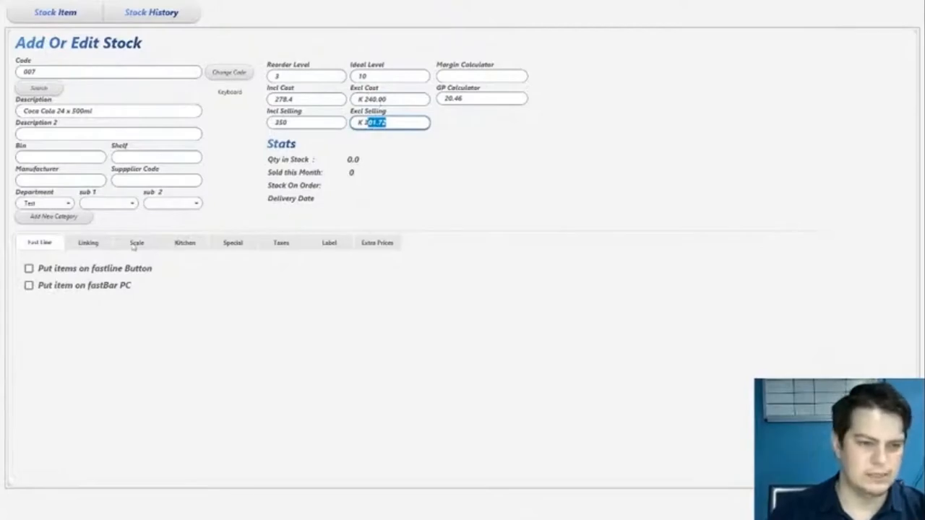
Mark the Coca Cola 24 x 500ml item as a case holding 24 items
click(85, 244)
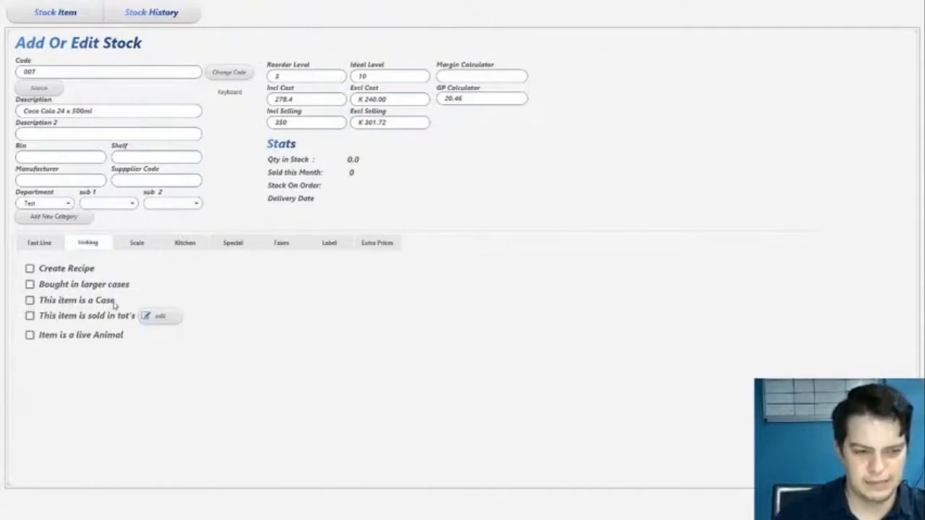
click(78, 302)
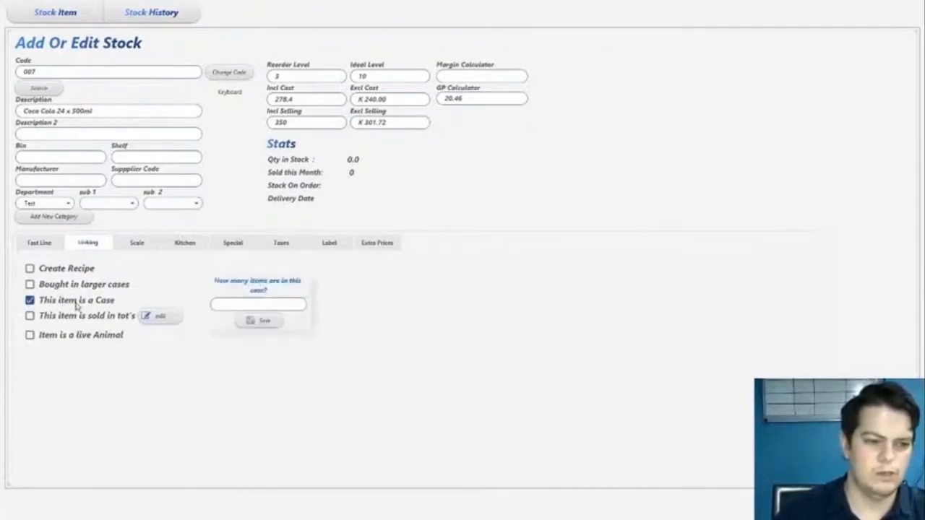
click(246, 305)
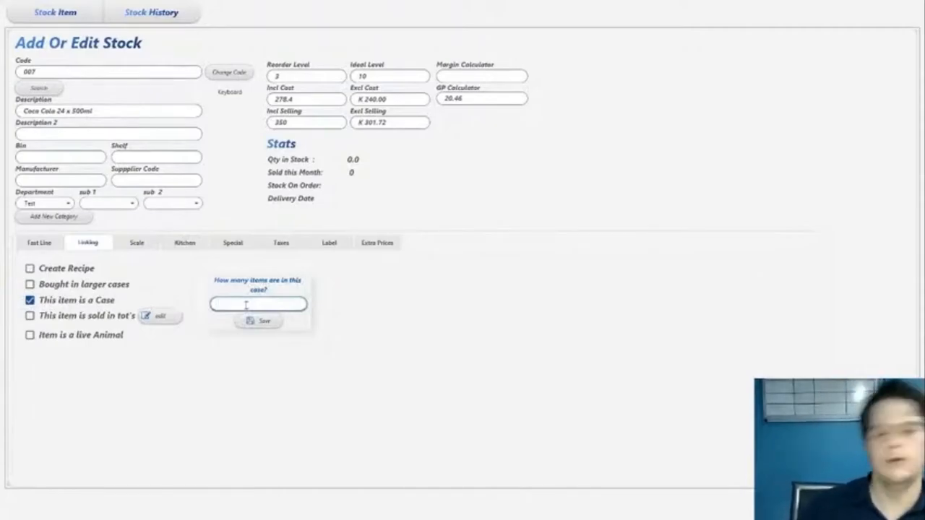
text(24)
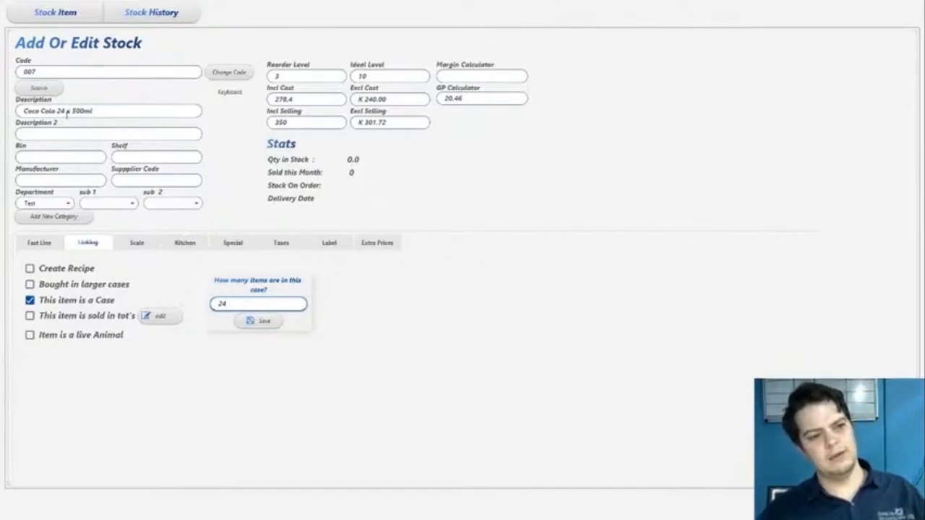
Compare the case quantity with the pack size shown in the item description
mouse_move(57, 112)
mouse_down()
mouse_move(95, 111)
mouse_move(70, 112)
mouse_up()
click(99, 111)
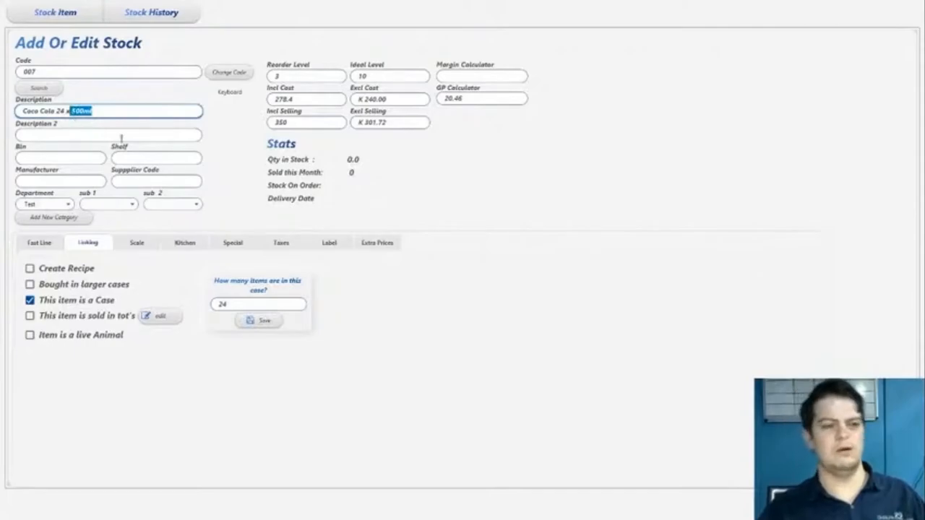
click(236, 300)
drag(233, 304, 209, 308)
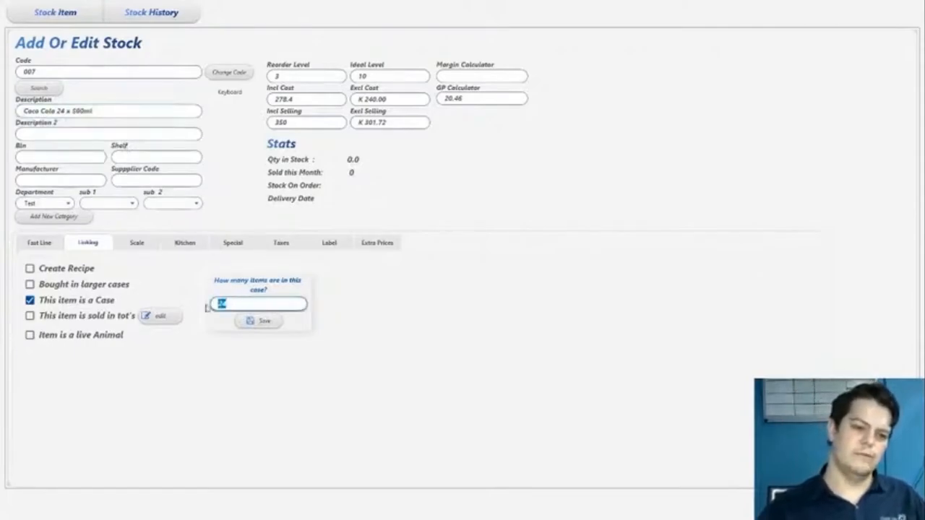
drag(75, 110, 128, 109)
click(128, 113)
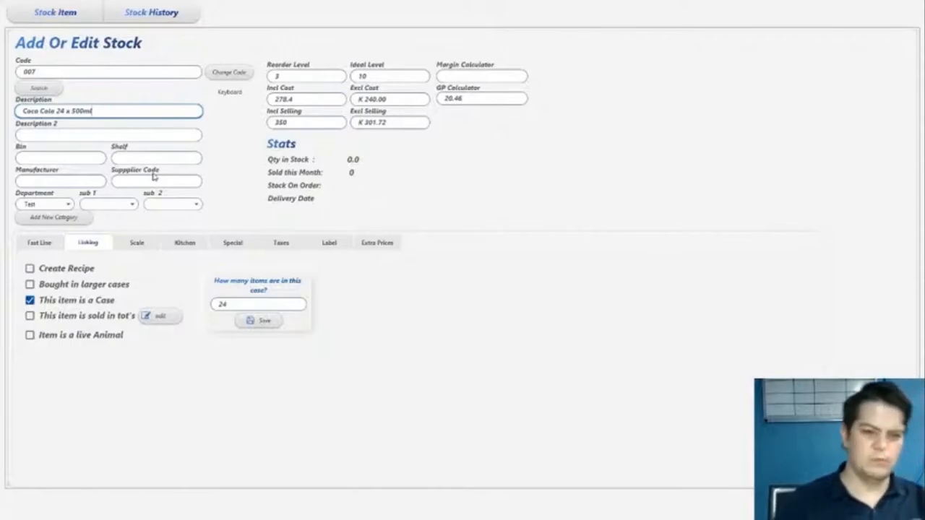
double_click(236, 304)
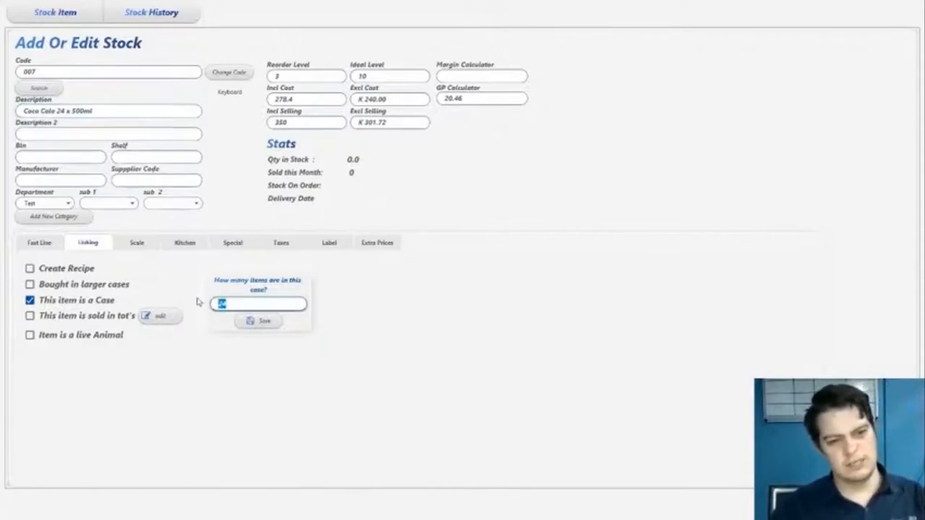
click(235, 309)
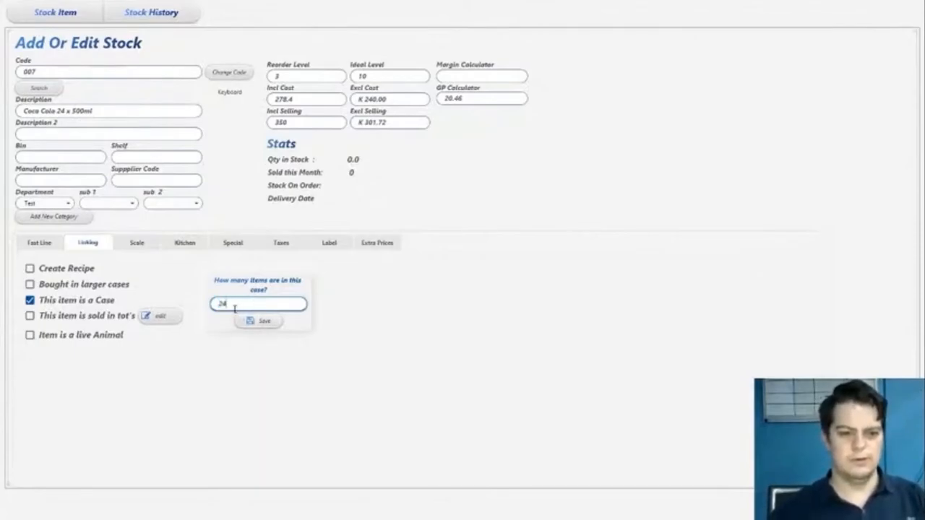
drag(248, 303, 163, 299)
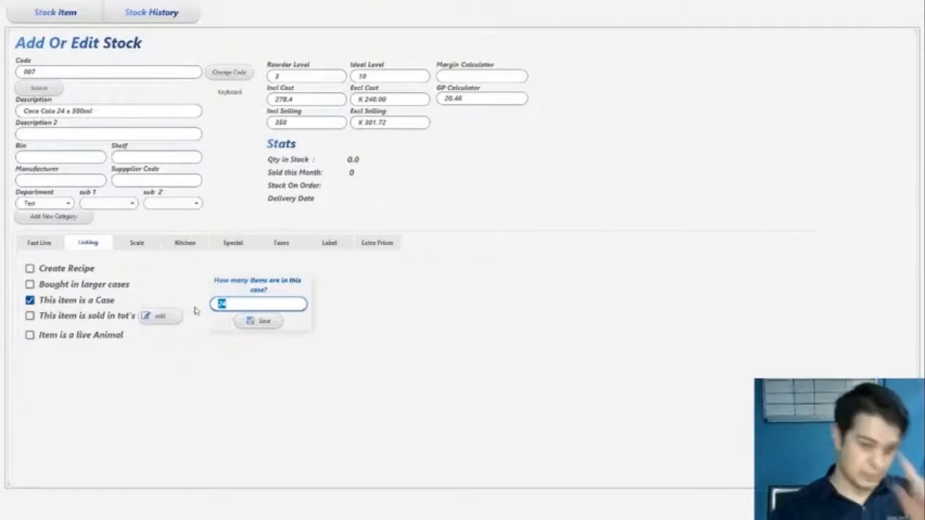
click(249, 304)
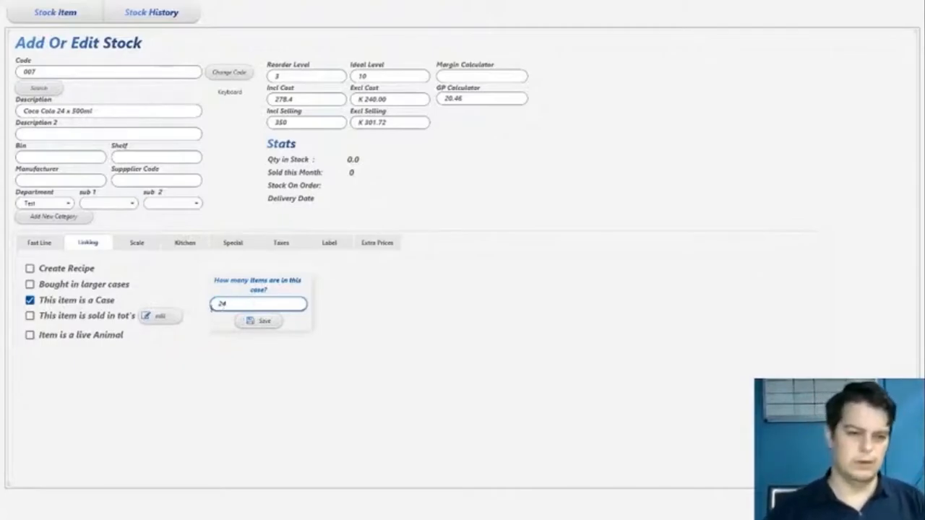
Save the case setting, then choose to edit a different stock item
click(259, 320)
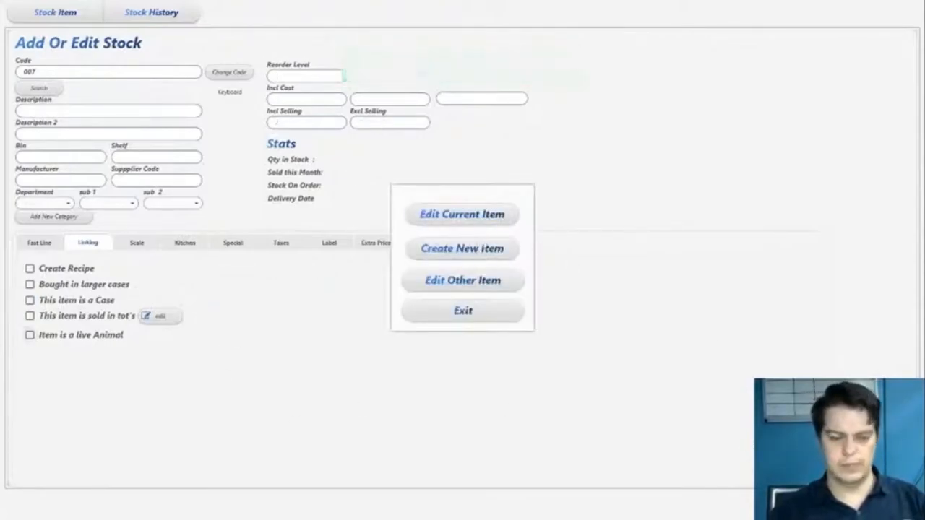
click(479, 217)
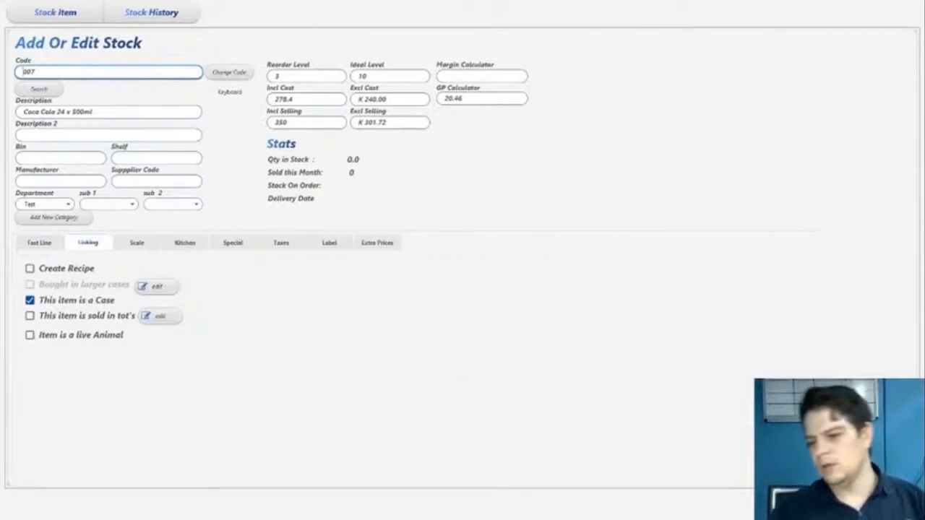
click(816, 505)
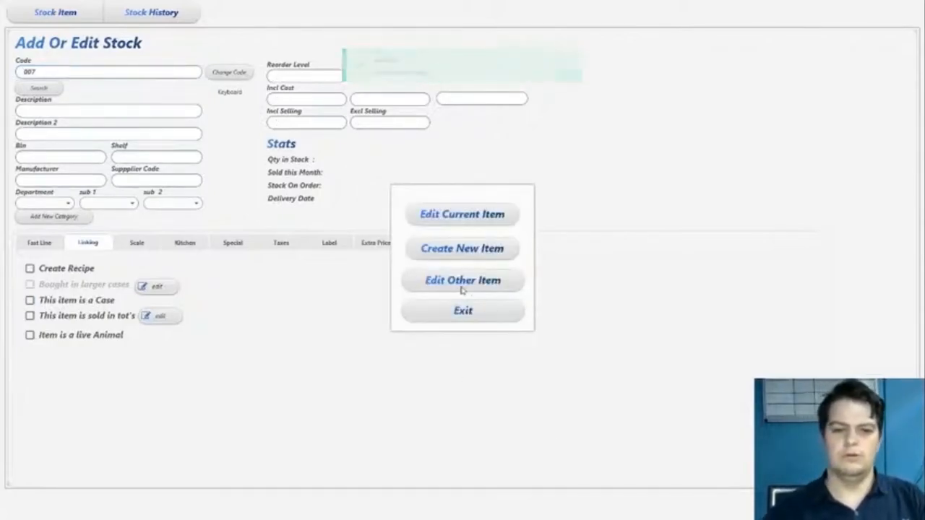
click(463, 282)
Search the stock list for coc and open Coca Cola 500ml for editing
click(166, 51)
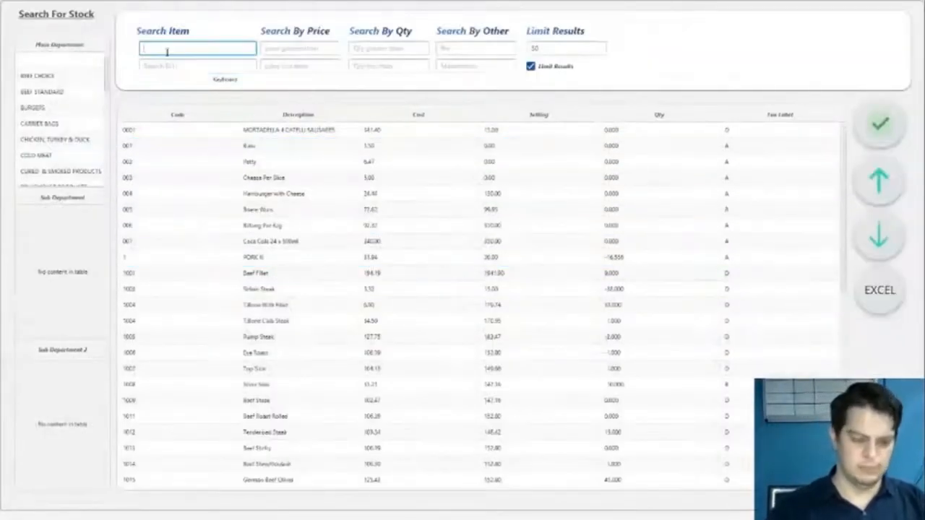
text(coca)
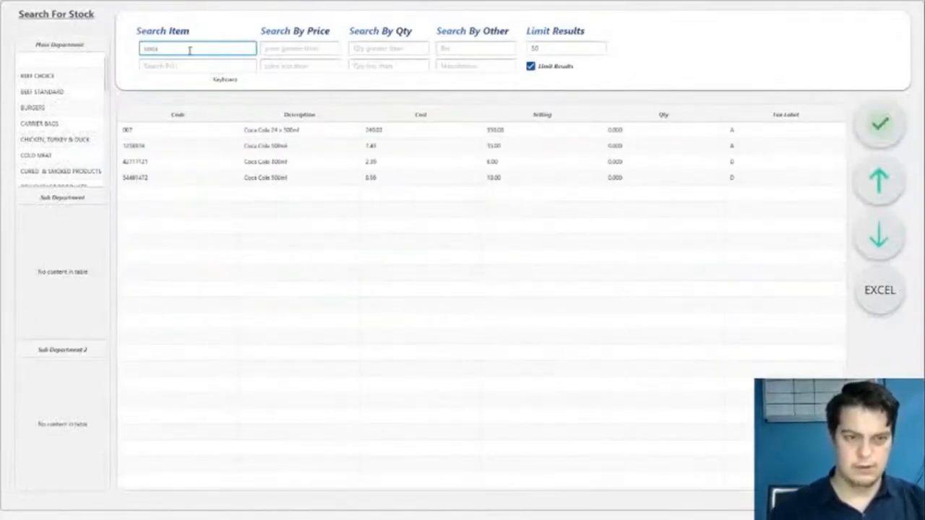
click(267, 147)
double_click(268, 147)
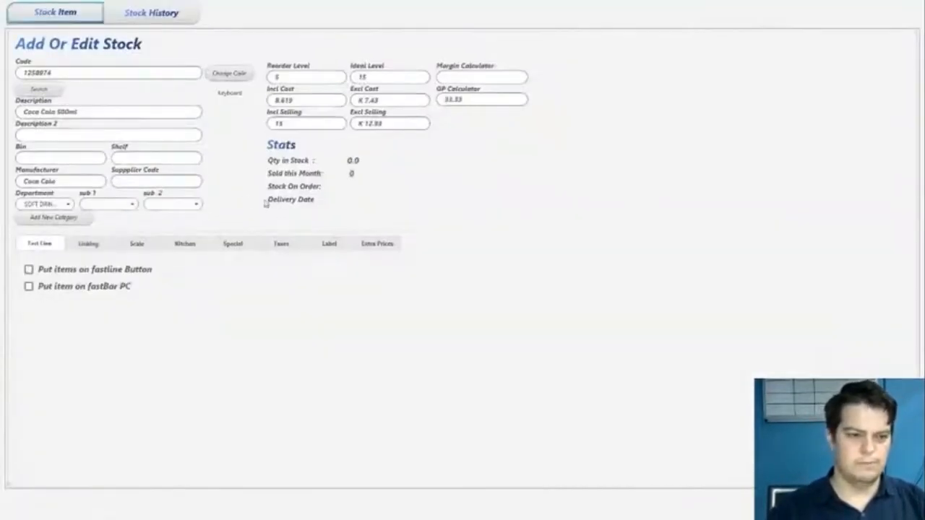
Set the reorder level and ideal level of Coca Cola 500ml to 0
click(89, 245)
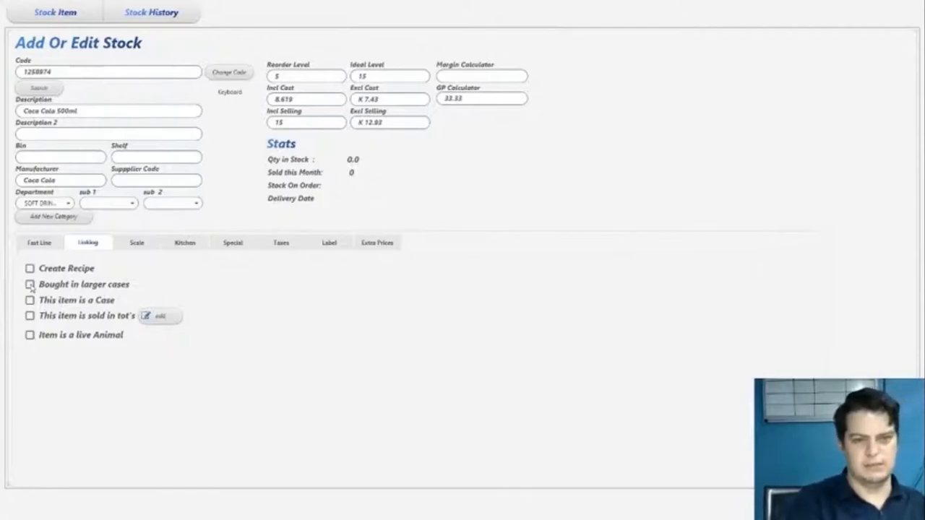
click(276, 76)
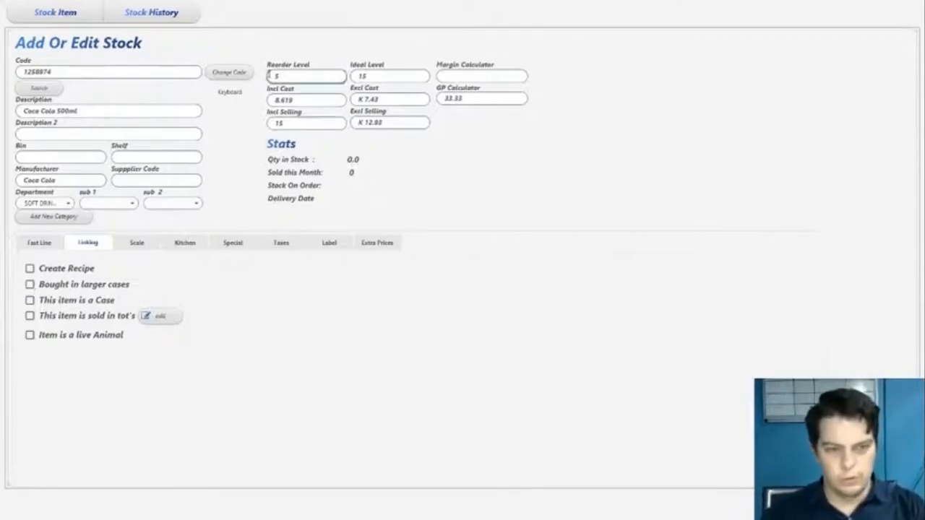
key(BackSpace)
click(383, 76)
key(BackSpace)
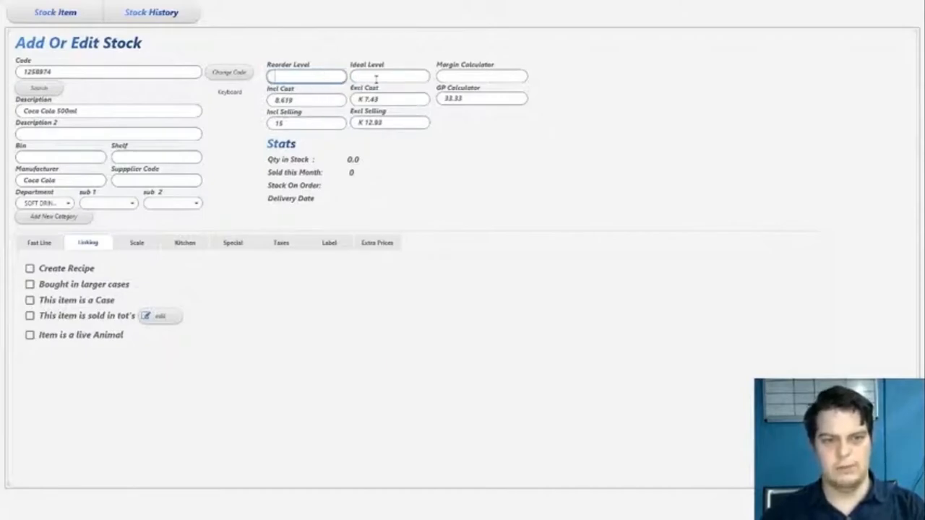
text(0)
click(328, 78)
text(0)
key(Tab)
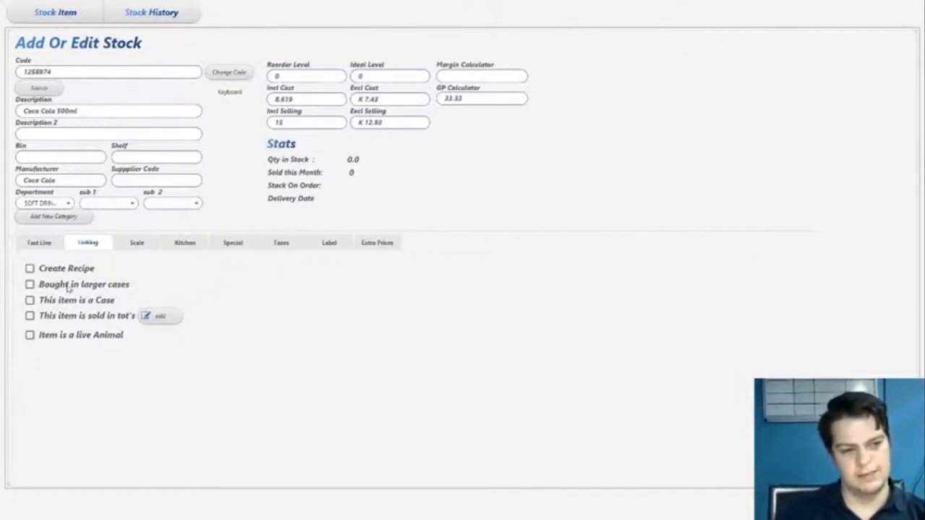
Link Coca Cola 500ml to the Coca Cola 24 x 500ml case with a quantity of 1, save, and keep editing
click(114, 301)
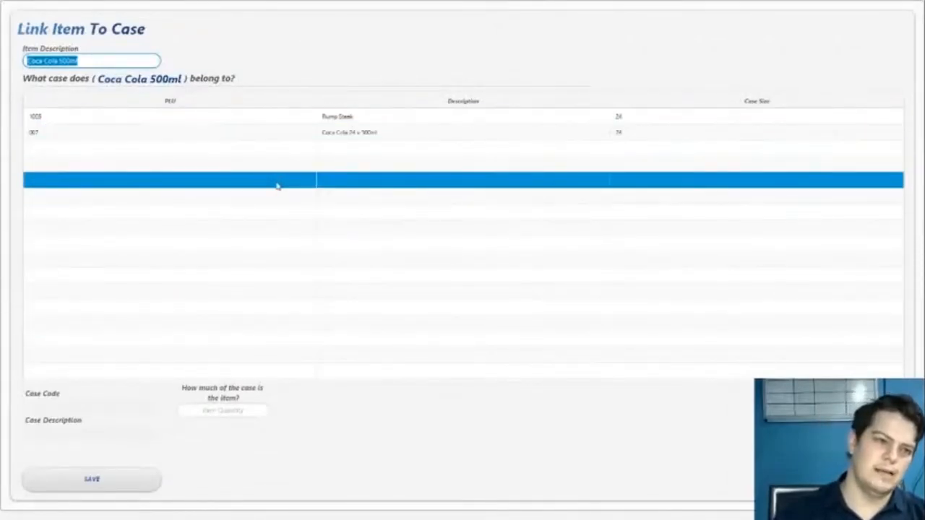
click(340, 134)
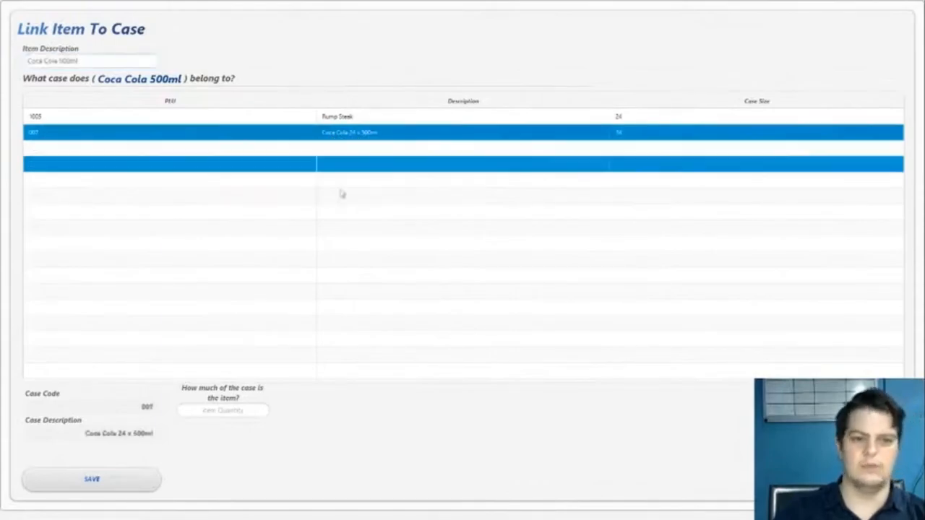
click(224, 414)
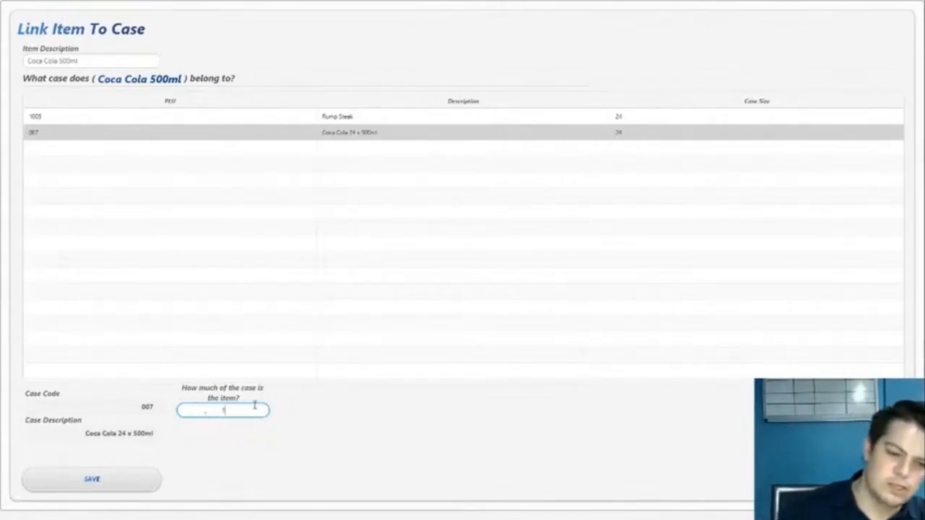
click(84, 64)
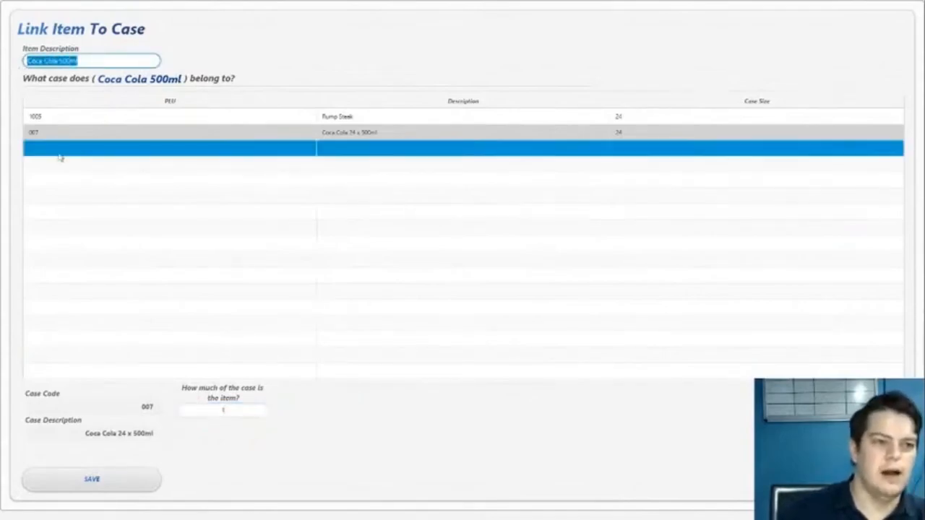
click(162, 136)
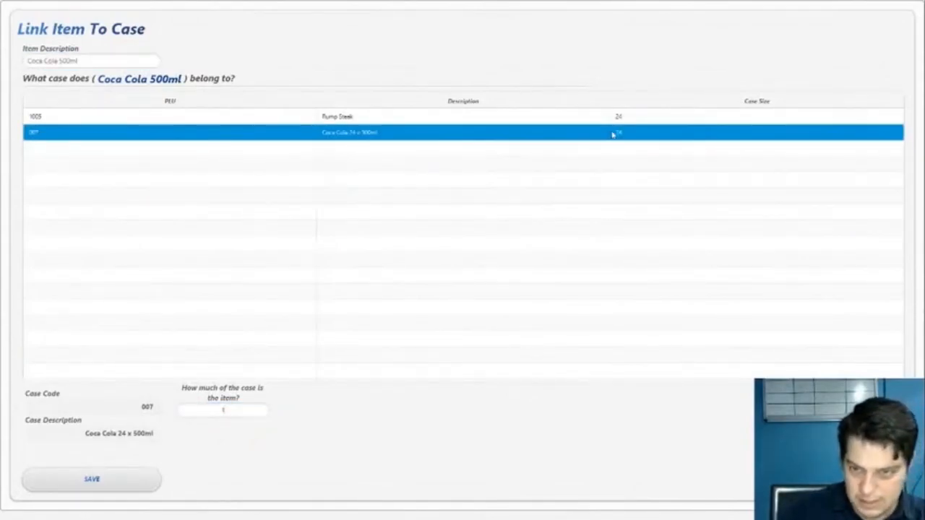
click(243, 412)
drag(242, 411, 190, 406)
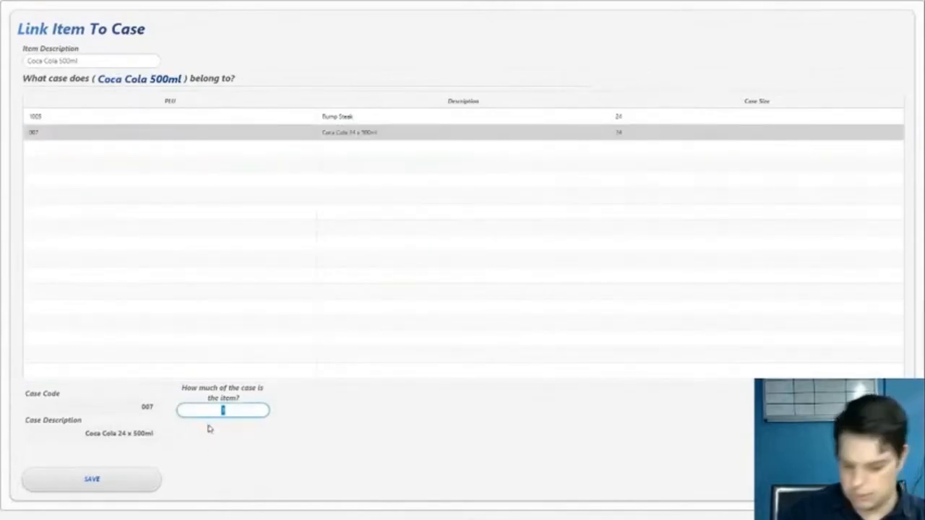
text(1)
click(108, 482)
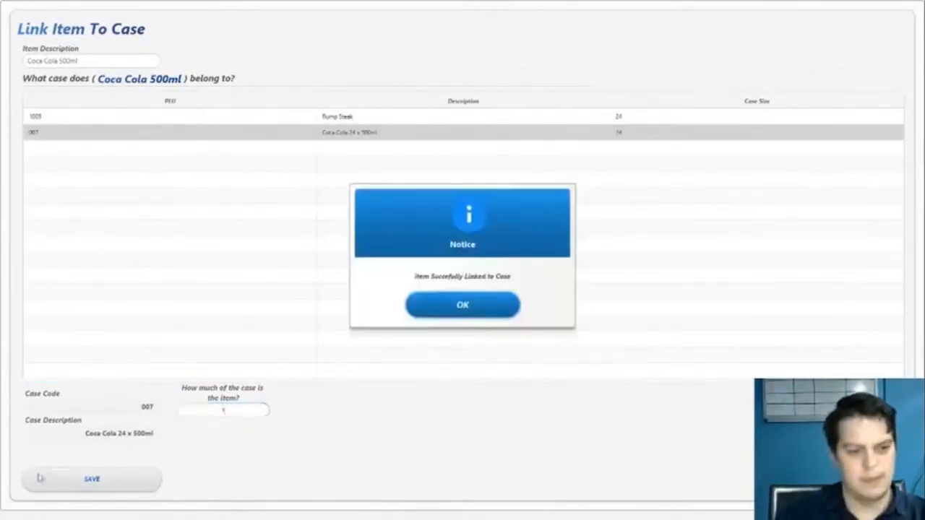
click(454, 304)
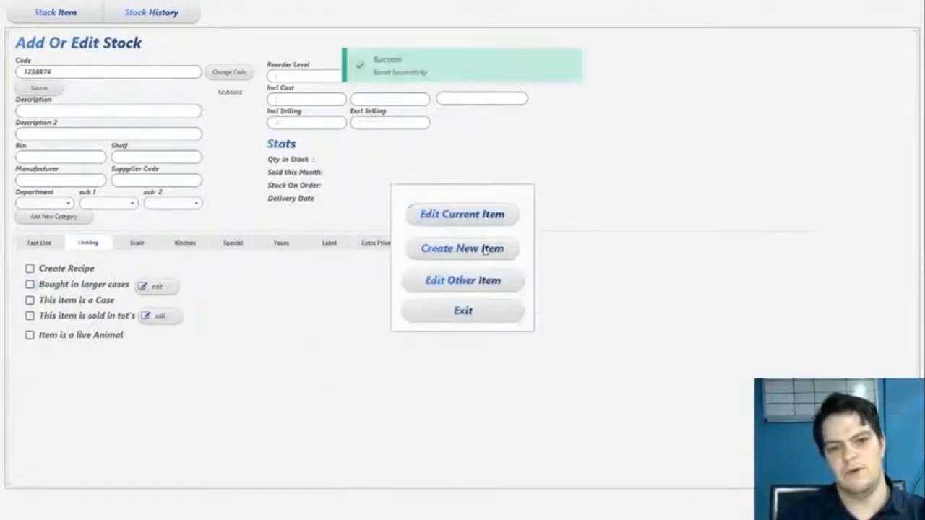
click(464, 219)
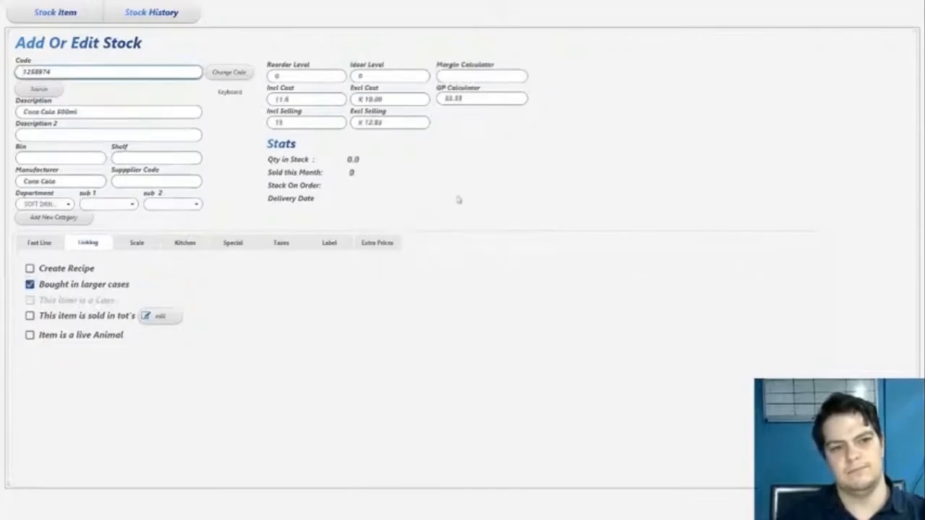
Start a new stock item described as Coca Cola 6 x 500ml
click(396, 99)
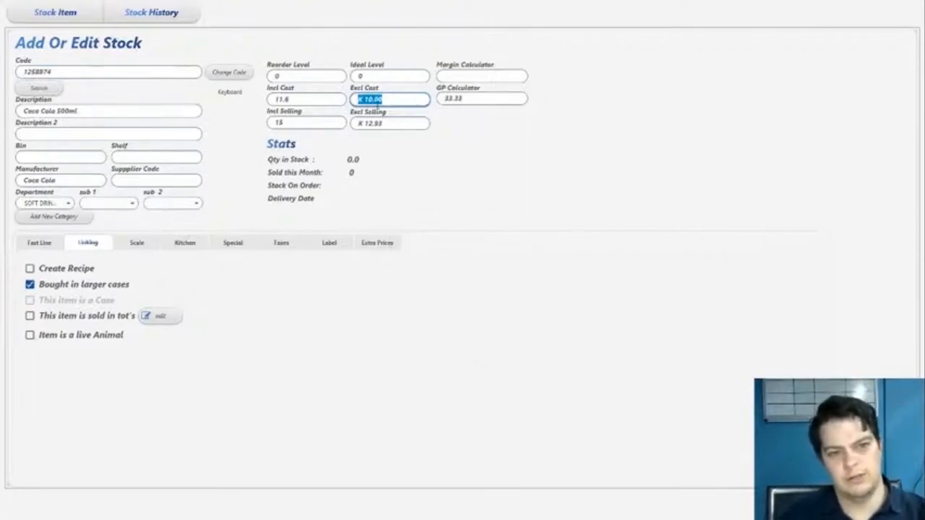
click(406, 101)
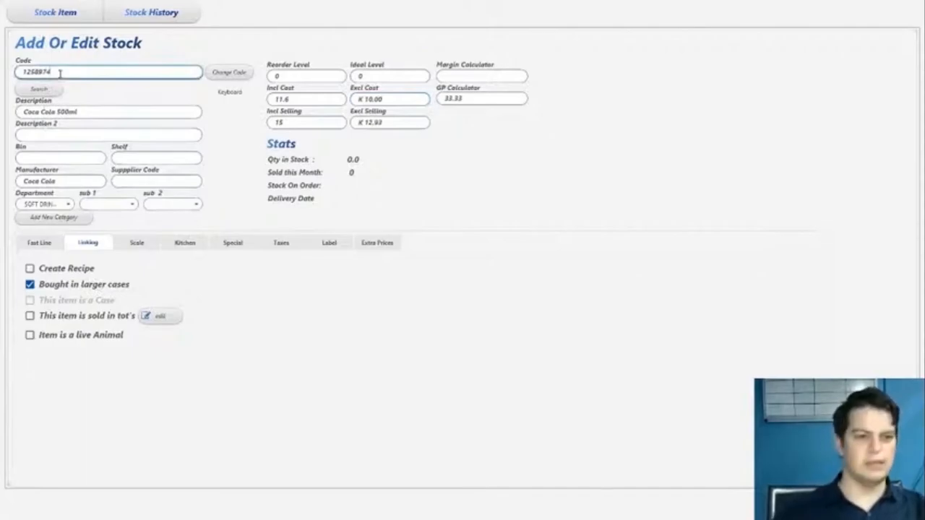
key(Return)
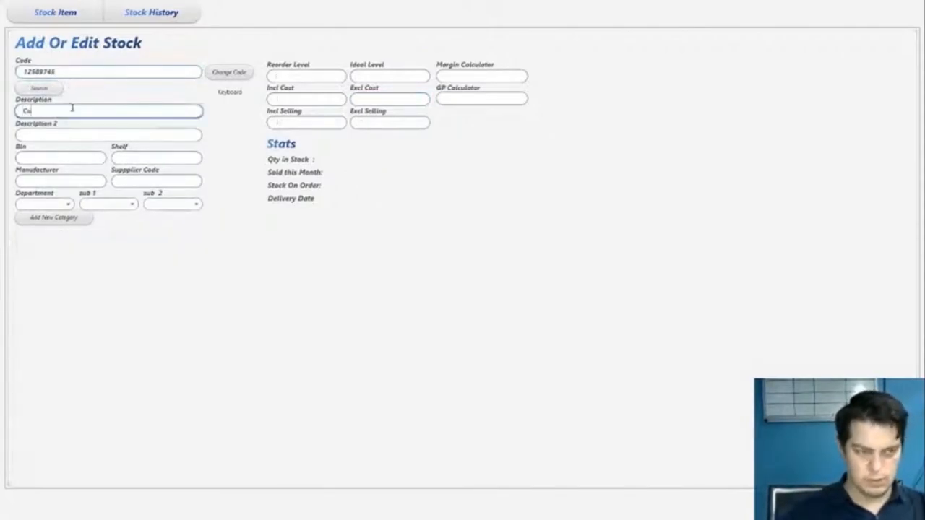
text(Coca Cola 6 x)
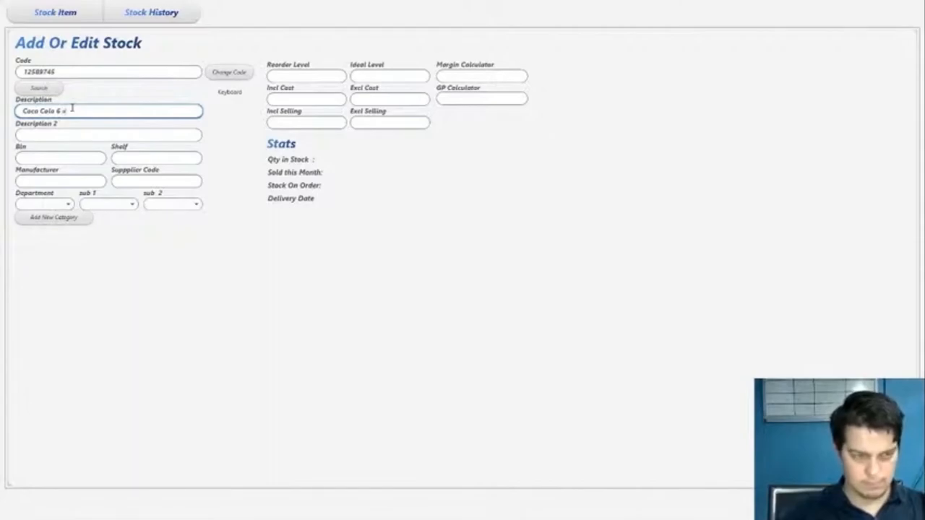
text(500ml)
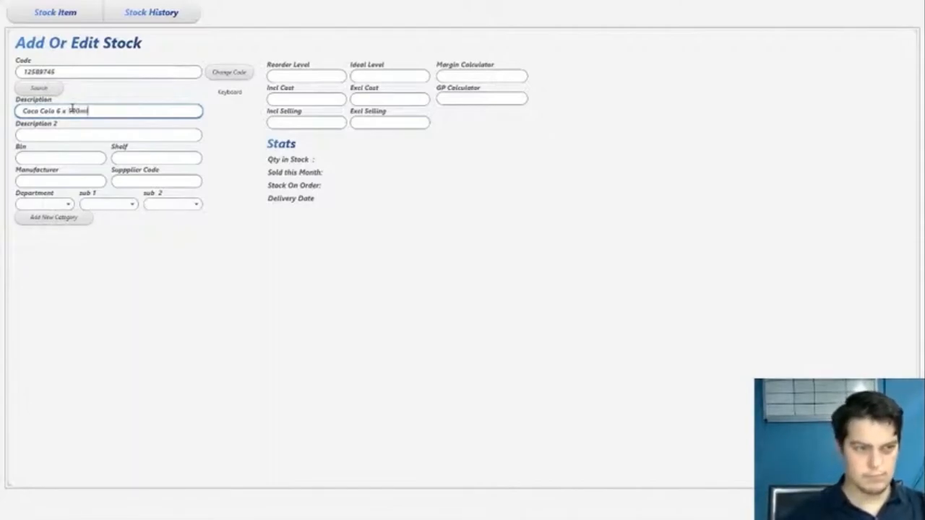
Set the department of Coca Cola 6 x 500ml to Test
click(56, 203)
scroll(64, 303, down, 3)
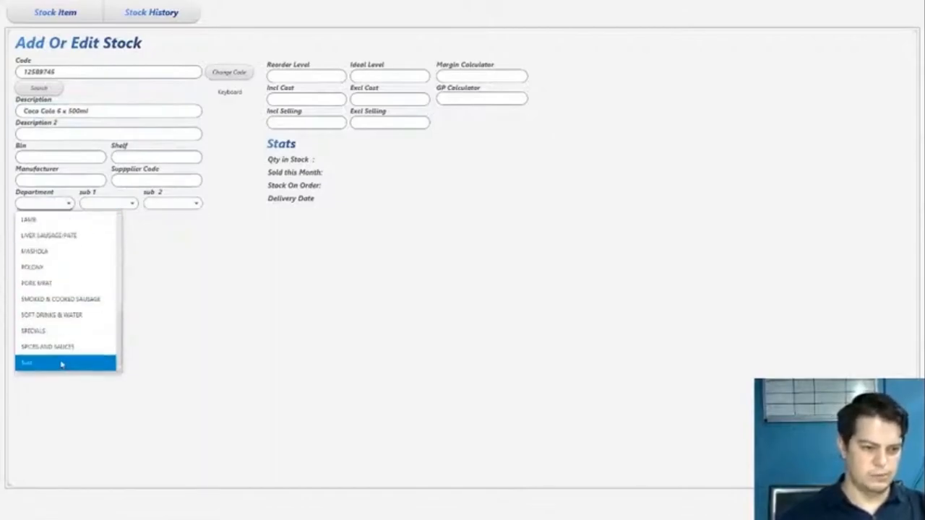
click(62, 364)
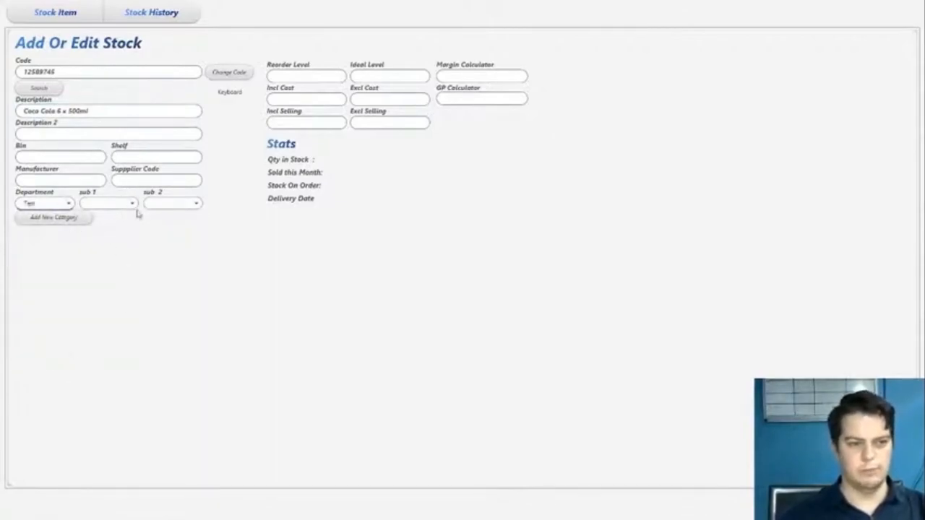
Set the including-tax selling price to 86, save the item, and keep editing it
click(322, 78)
click(385, 74)
drag(129, 110, 13, 117)
click(326, 102)
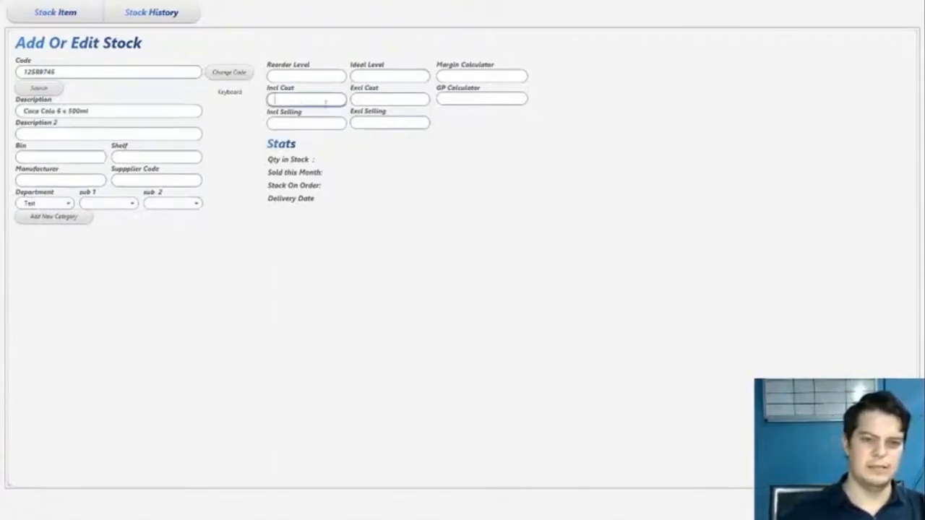
click(407, 102)
click(334, 123)
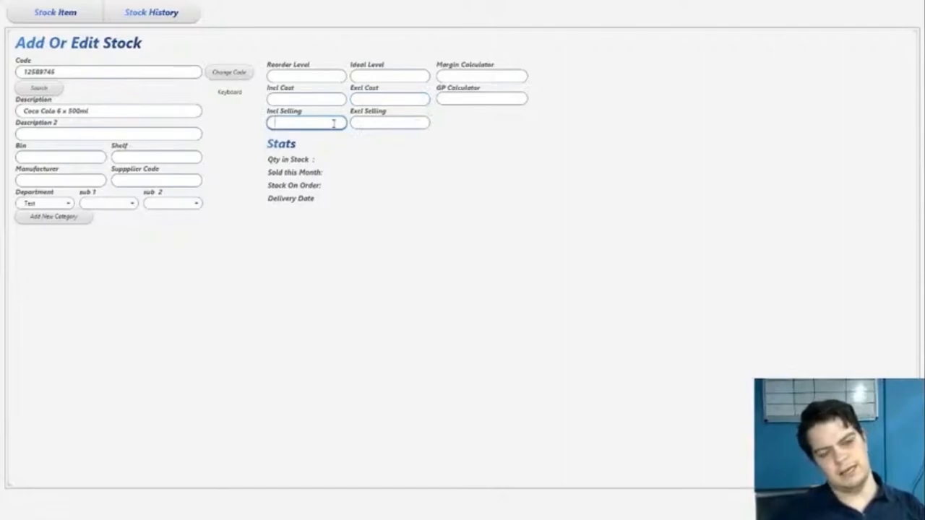
text(85)
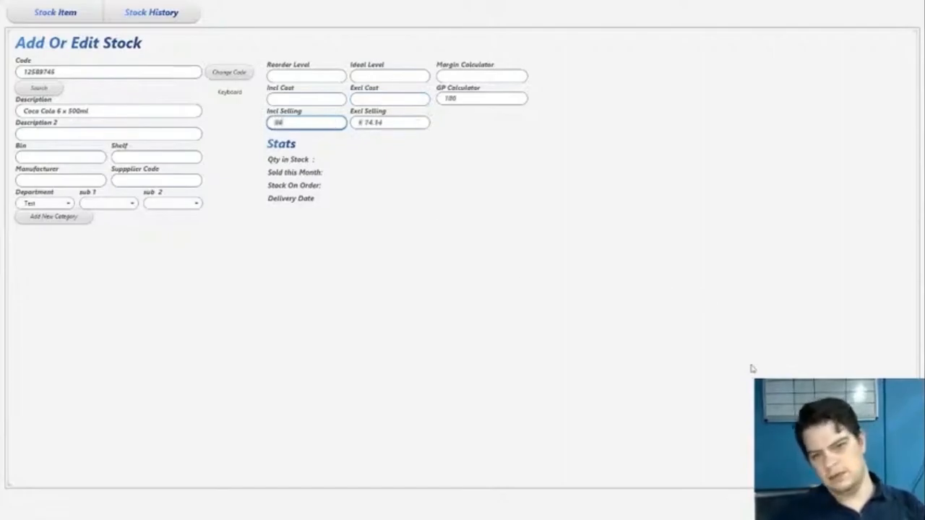
key(Return)
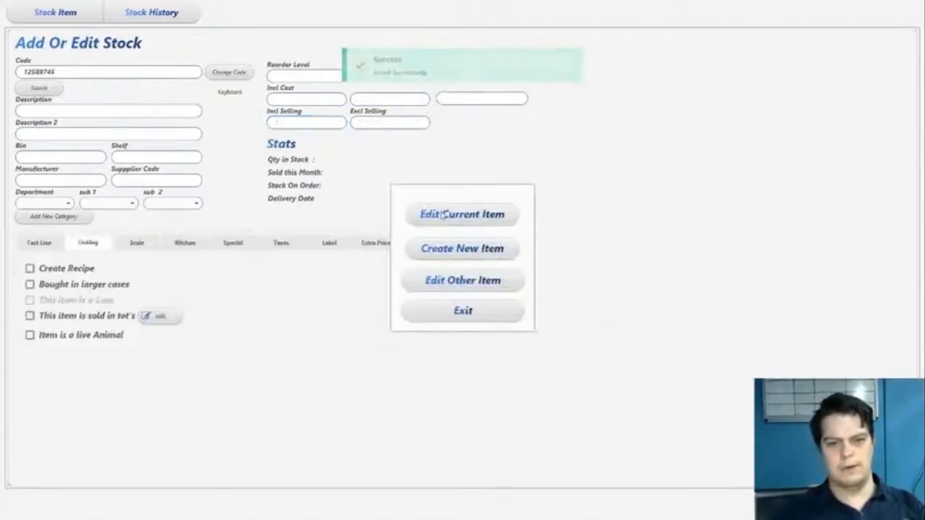
click(444, 214)
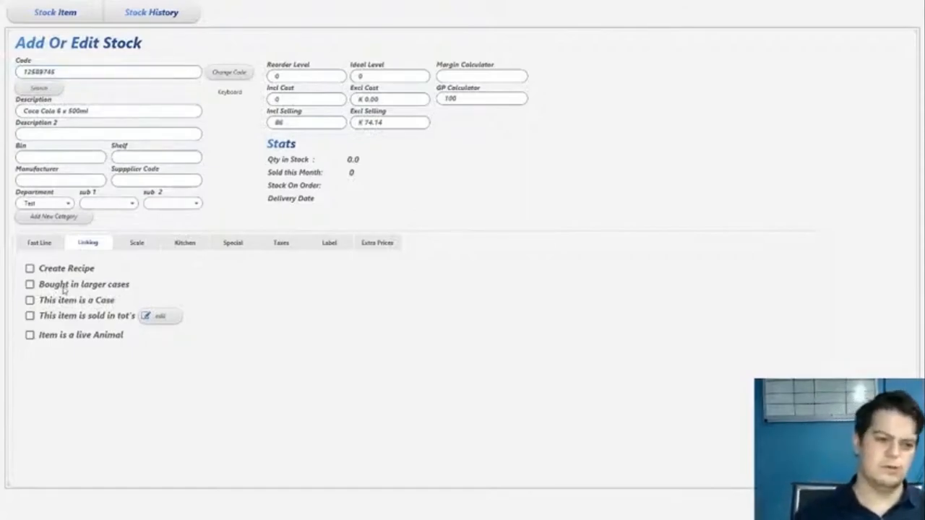
Mark the item as bought in larger cases, link it to the Coca Cola 24 x 500ml case with quantity 6, save, and keep editing
click(63, 286)
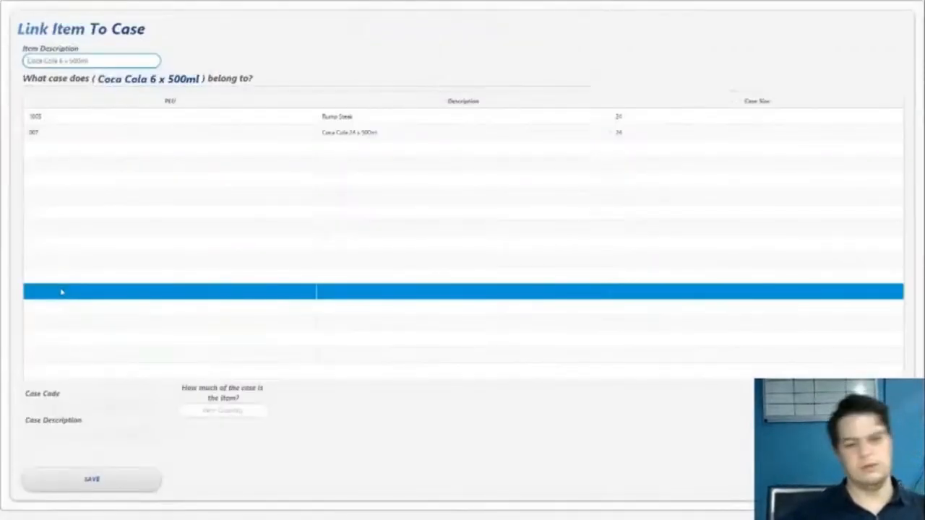
click(101, 137)
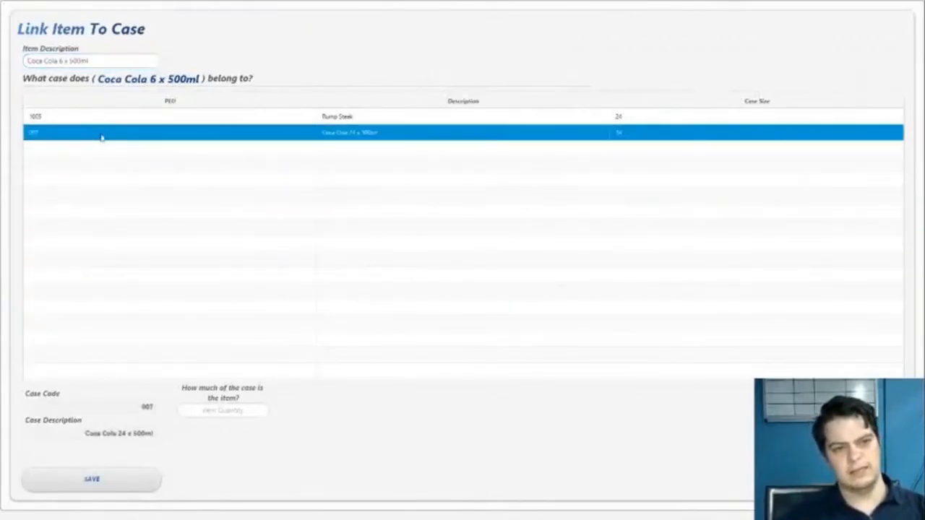
click(207, 410)
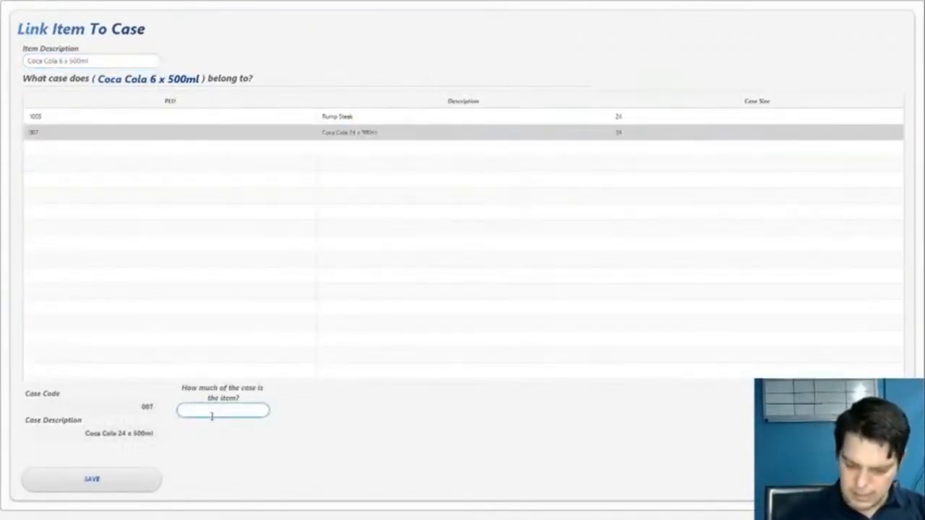
drag(239, 411, 145, 419)
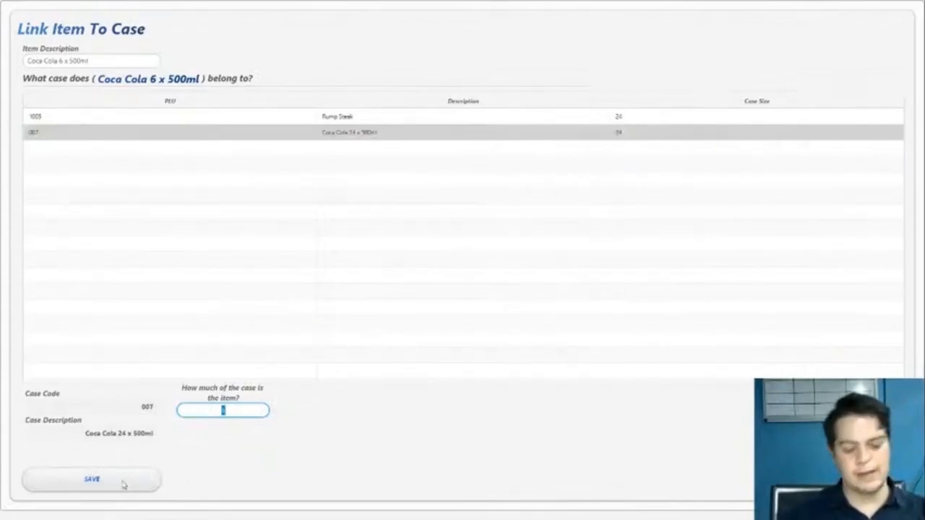
drag(238, 410, 199, 410)
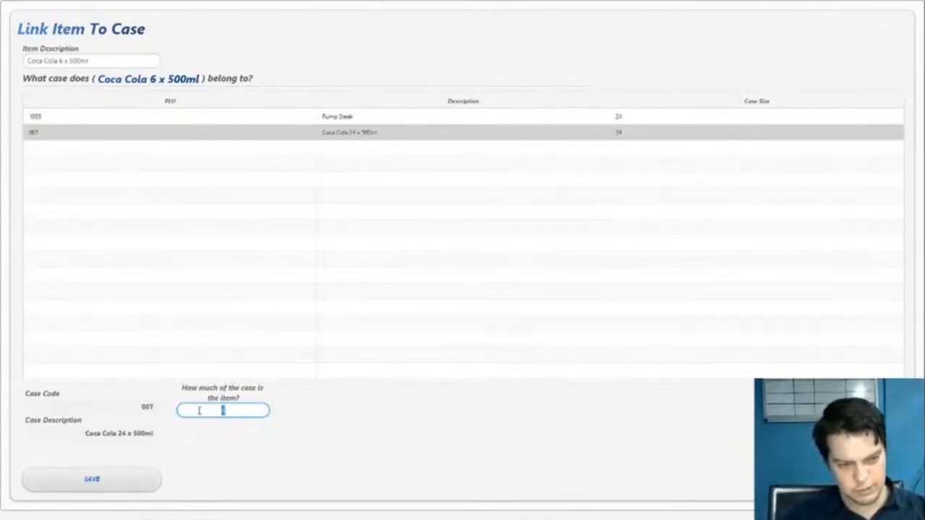
click(120, 484)
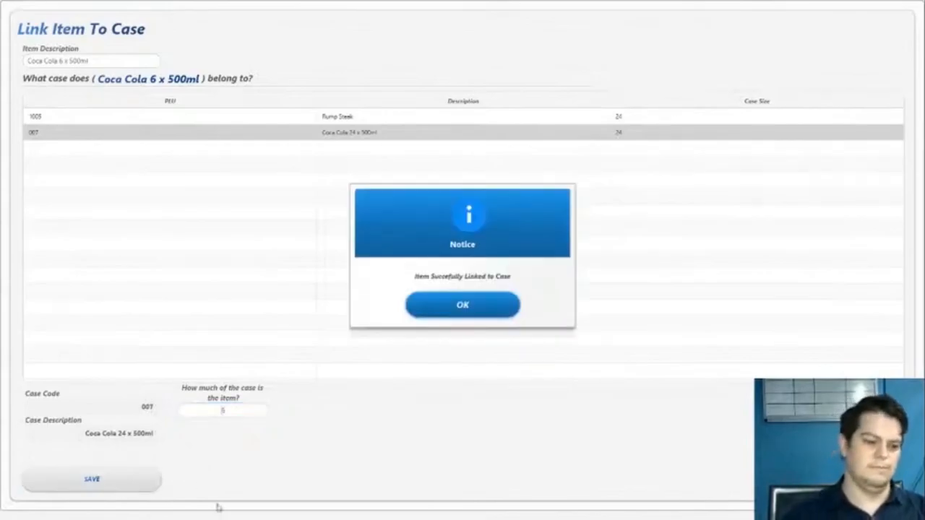
click(461, 306)
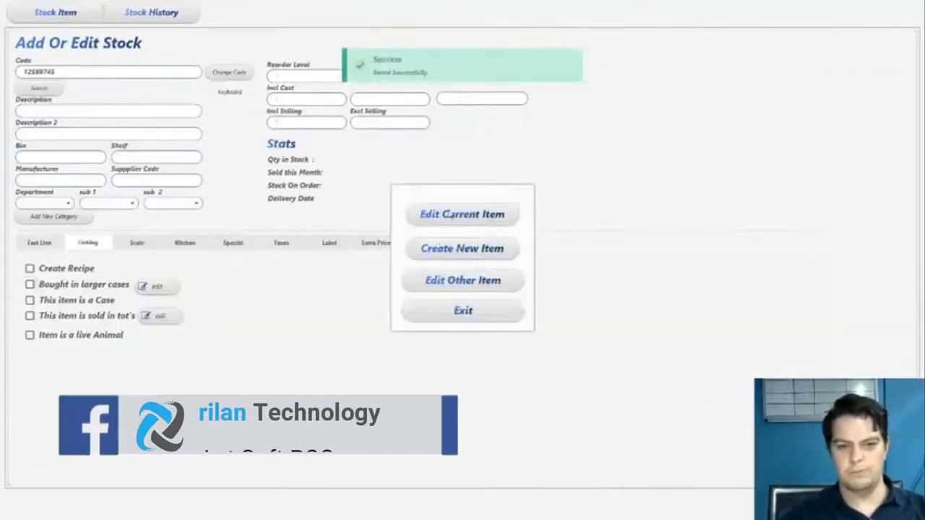
click(450, 218)
Select the item's excluding-tax cost value
drag(407, 101, 356, 104)
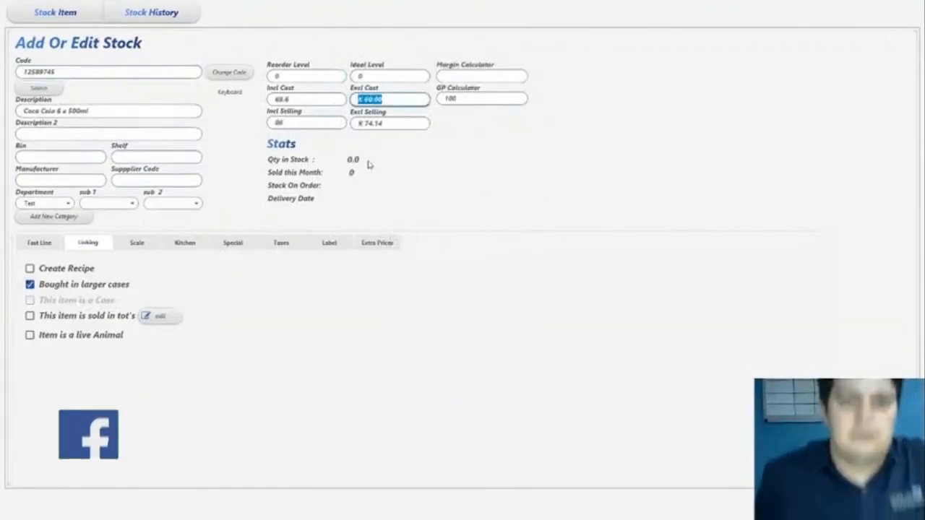